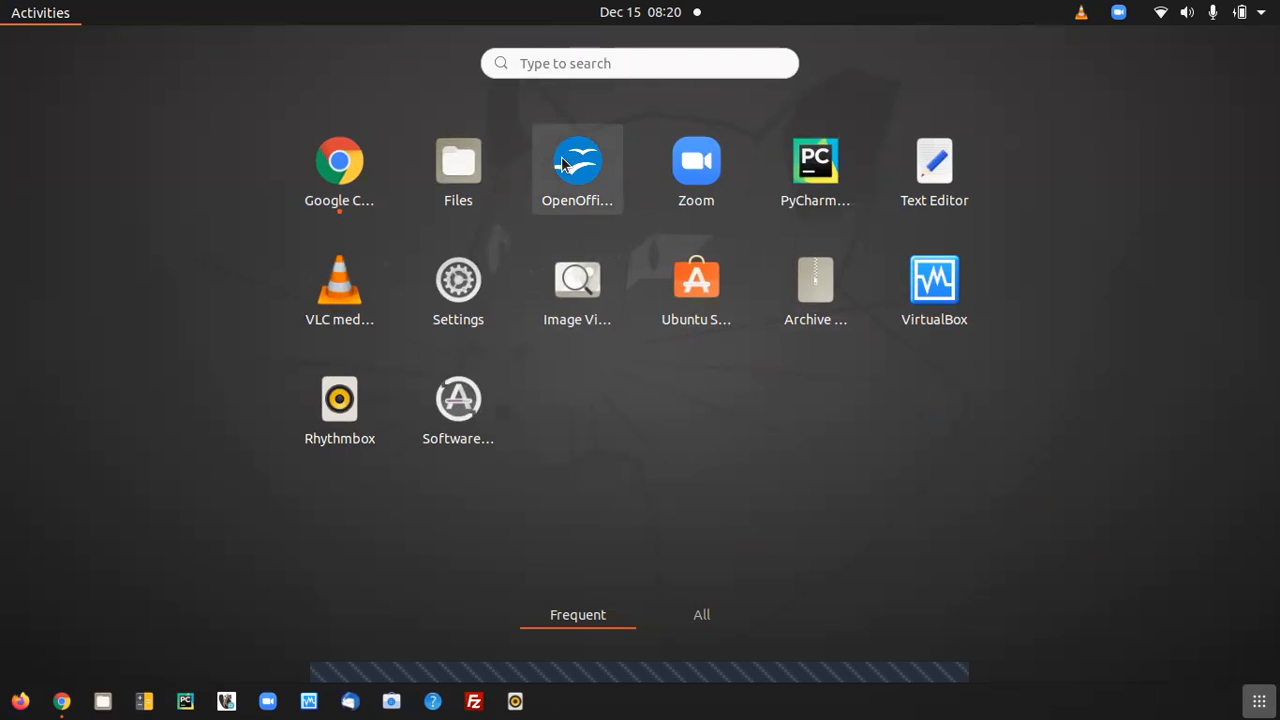
Launch OpenOffice Base and open the existing database file sanjaydb.odb from the Desktop folder.
{"action": "left_click", "coordinate": [563, 165]}
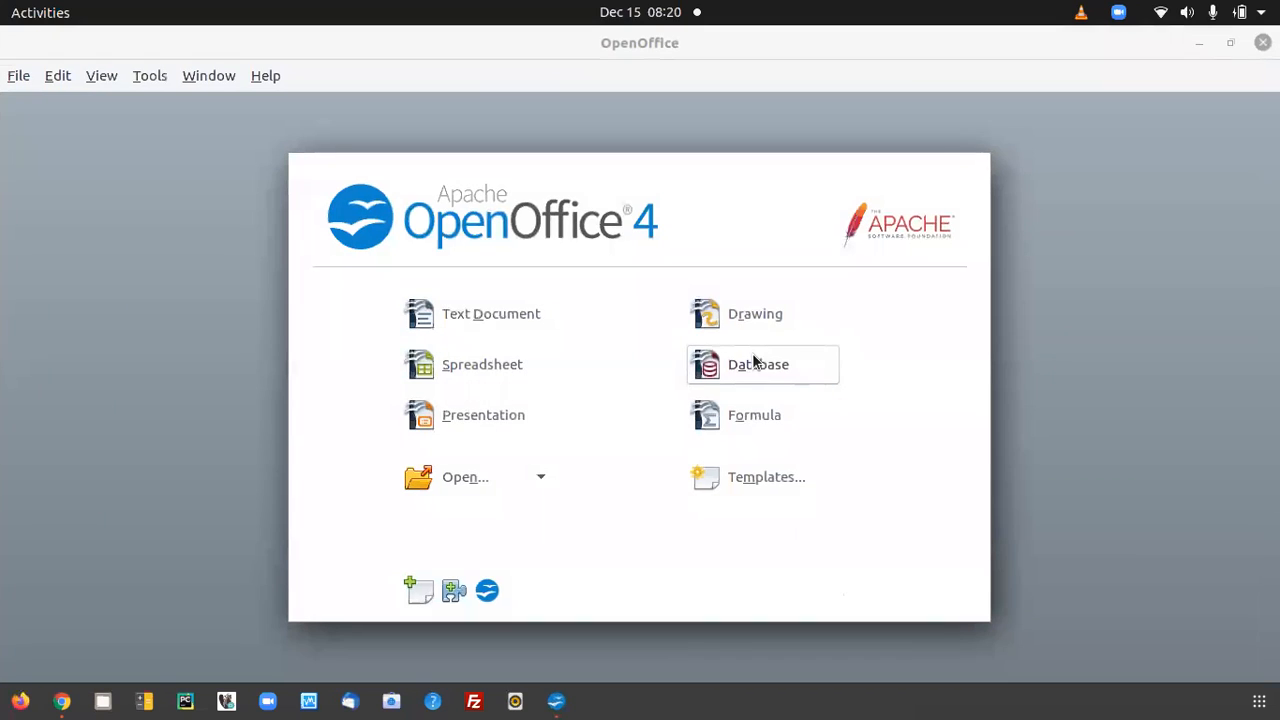
{"action": "left_click", "coordinate": [744, 371]}
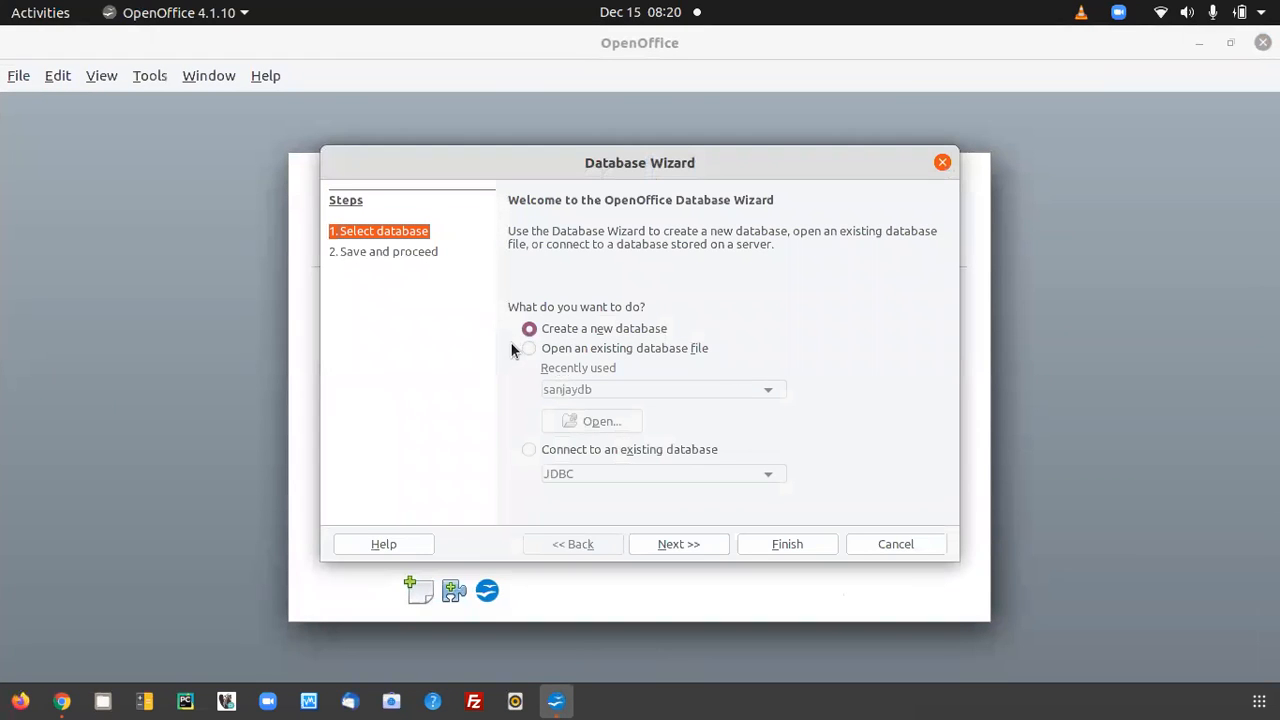
{"action": "left_click", "coordinate": [531, 355]}
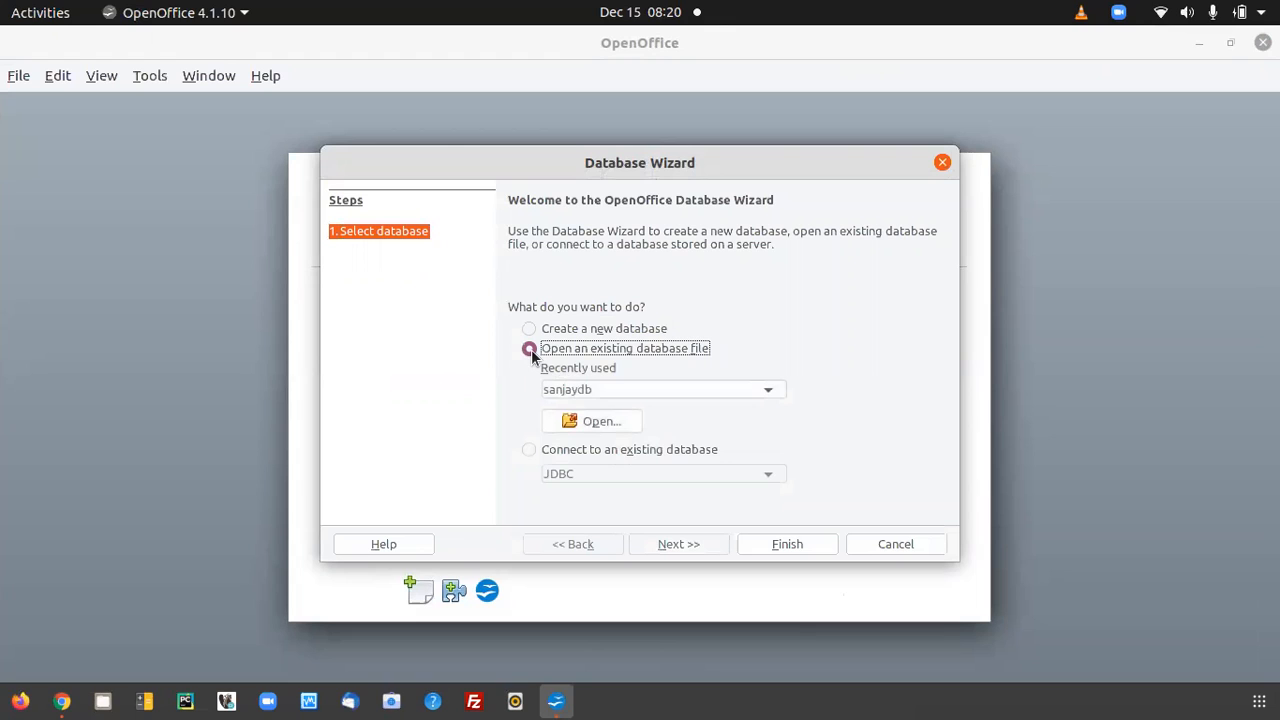
{"action": "left_click", "coordinate": [587, 426]}
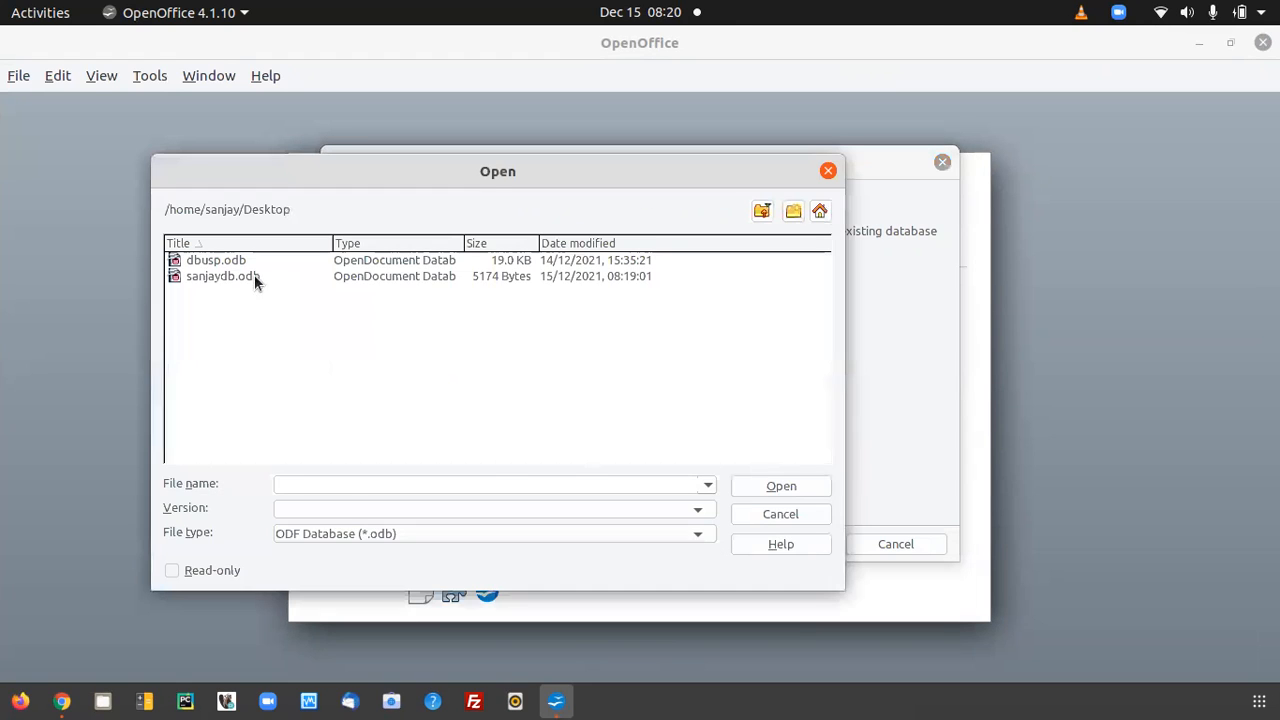
{"action": "left_click", "coordinate": [224, 275]}
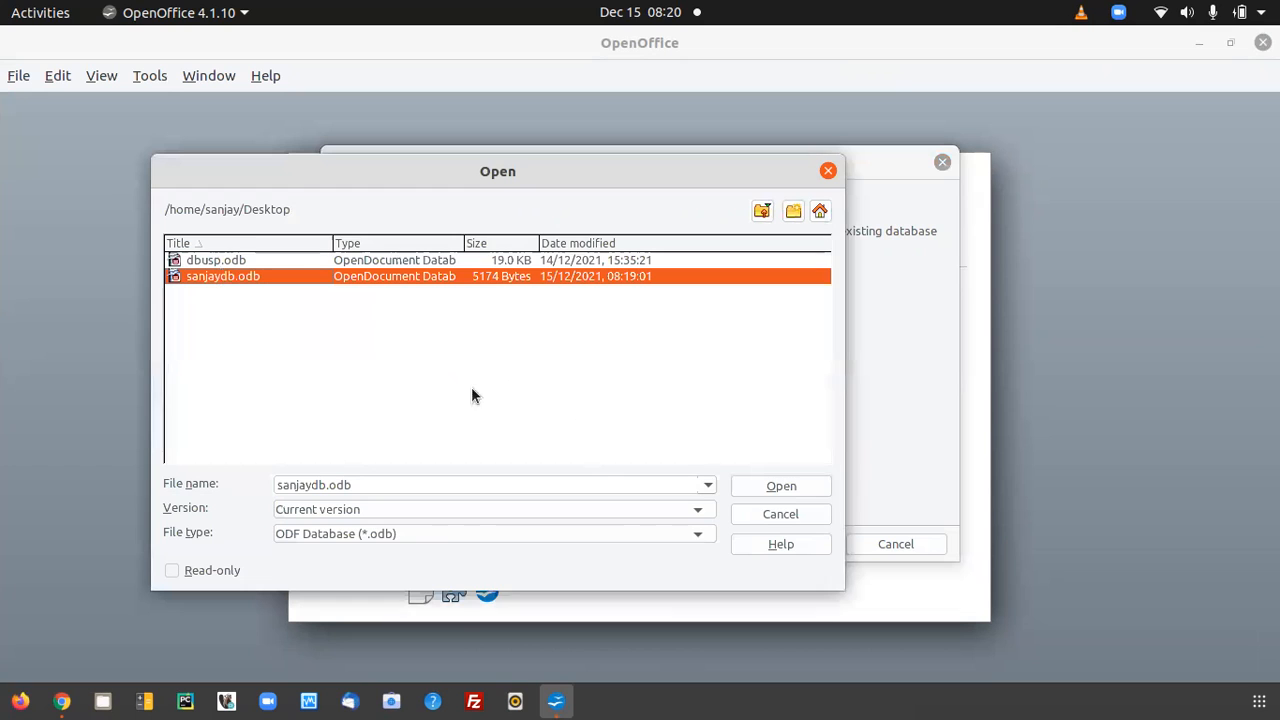
{"action": "left_click", "coordinate": [775, 479]}
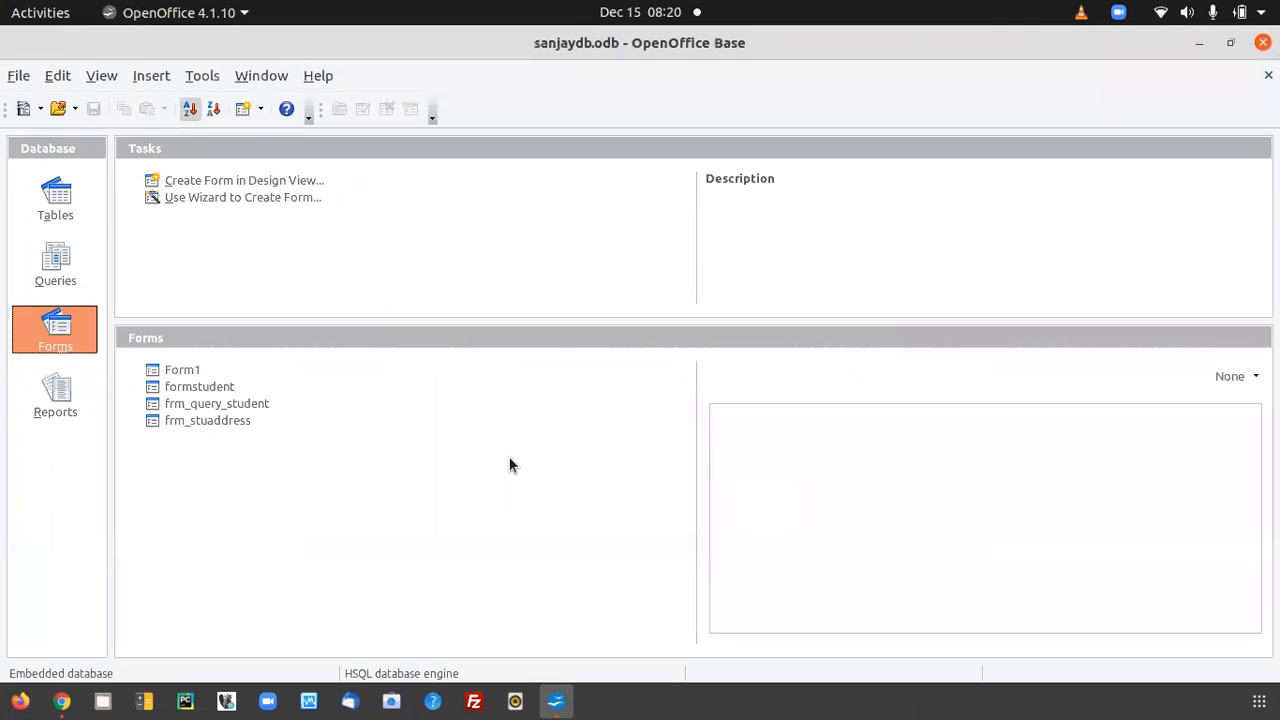
Create a new view among the database's tables and add tbl_student and tbl_stuaddress to it.
{"action": "left_click", "coordinate": [62, 203]}
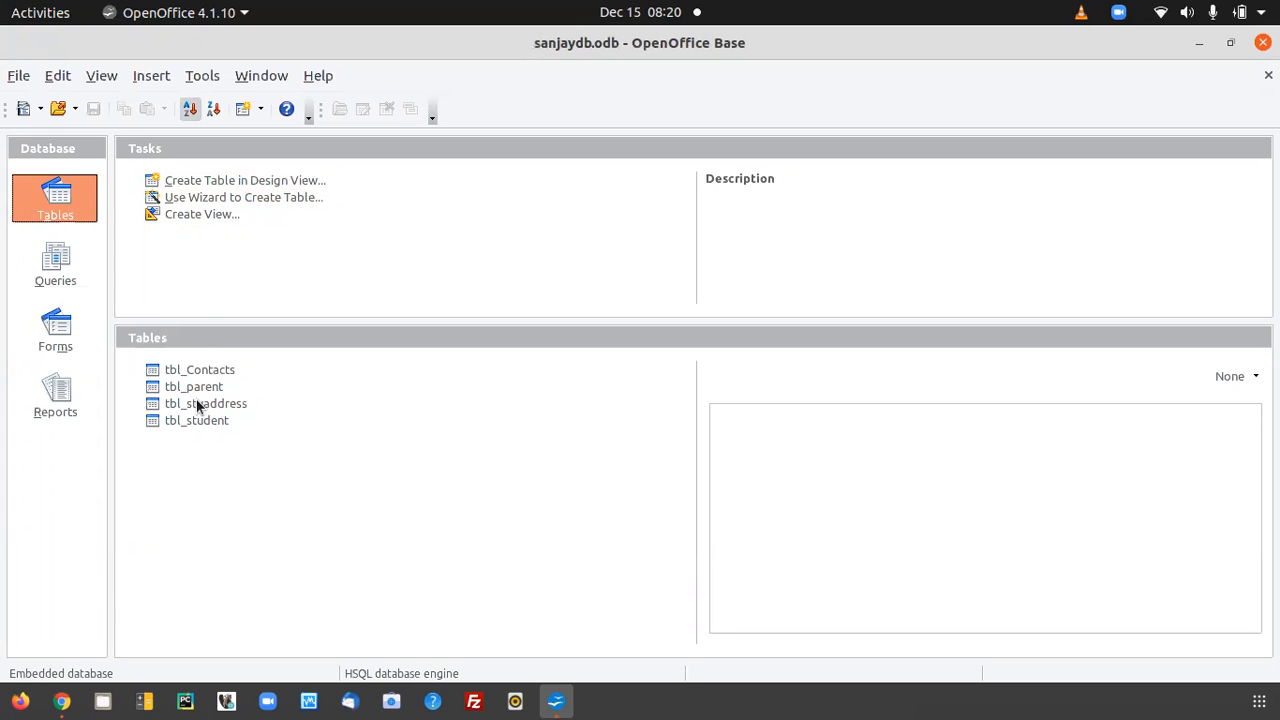
{"action": "left_click", "coordinate": [197, 216]}
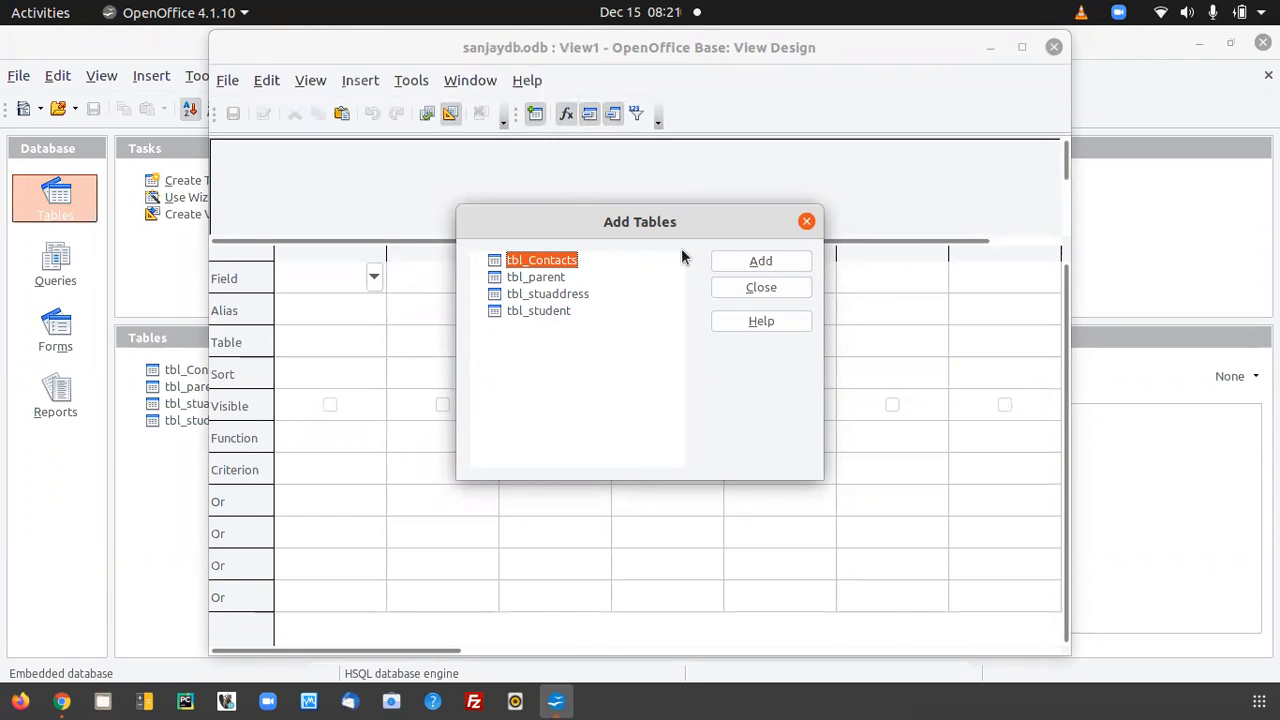
{"action": "left_click", "coordinate": [542, 310]}
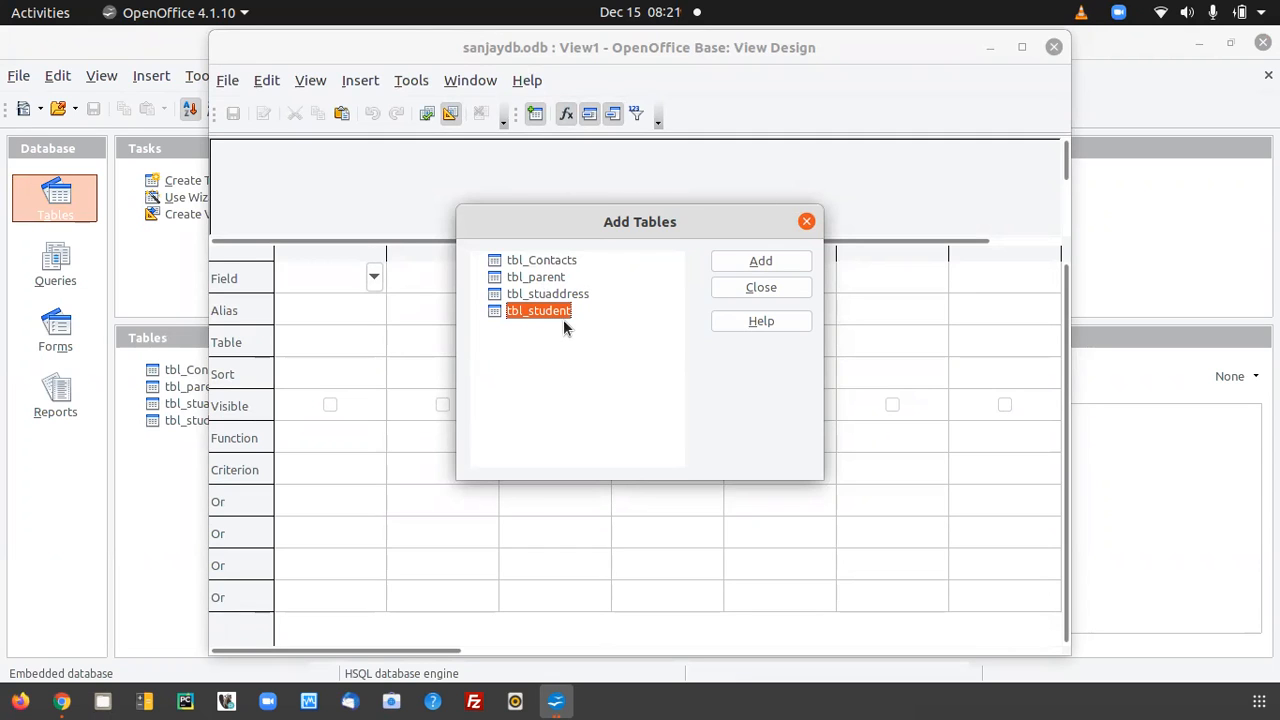
{"action": "left_click", "coordinate": [755, 264]}
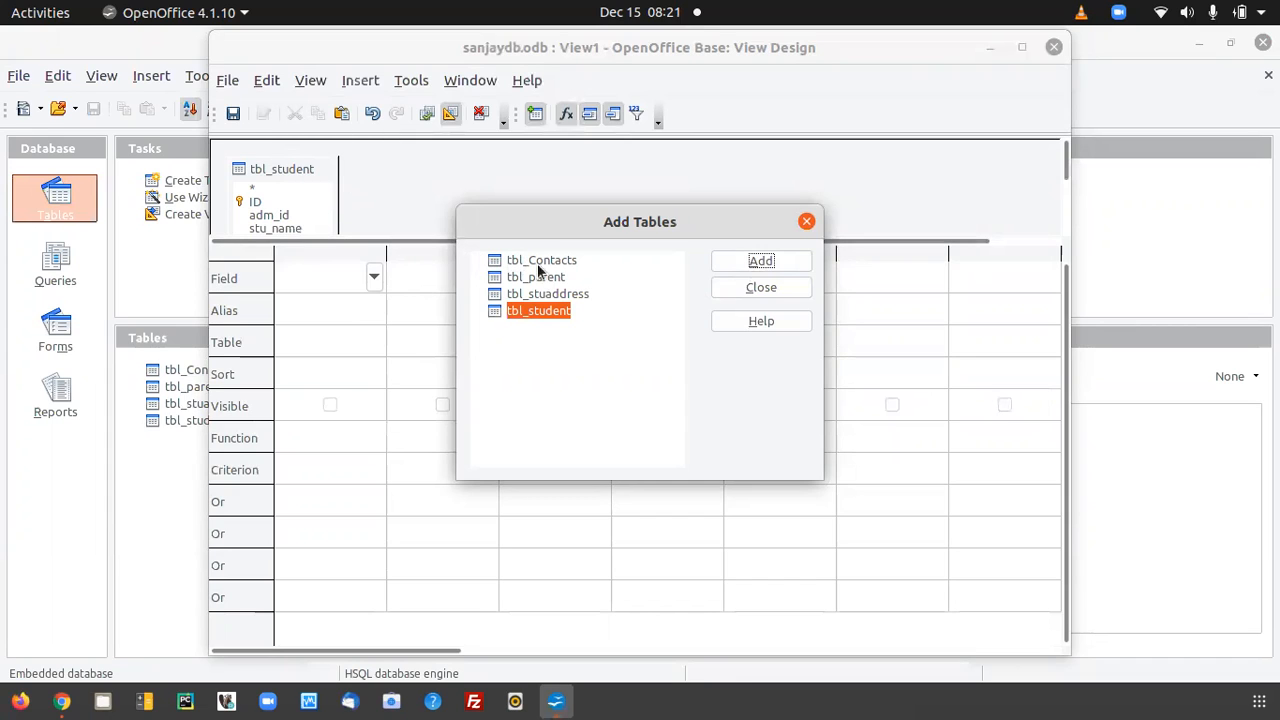
{"action": "left_click", "coordinate": [559, 291]}
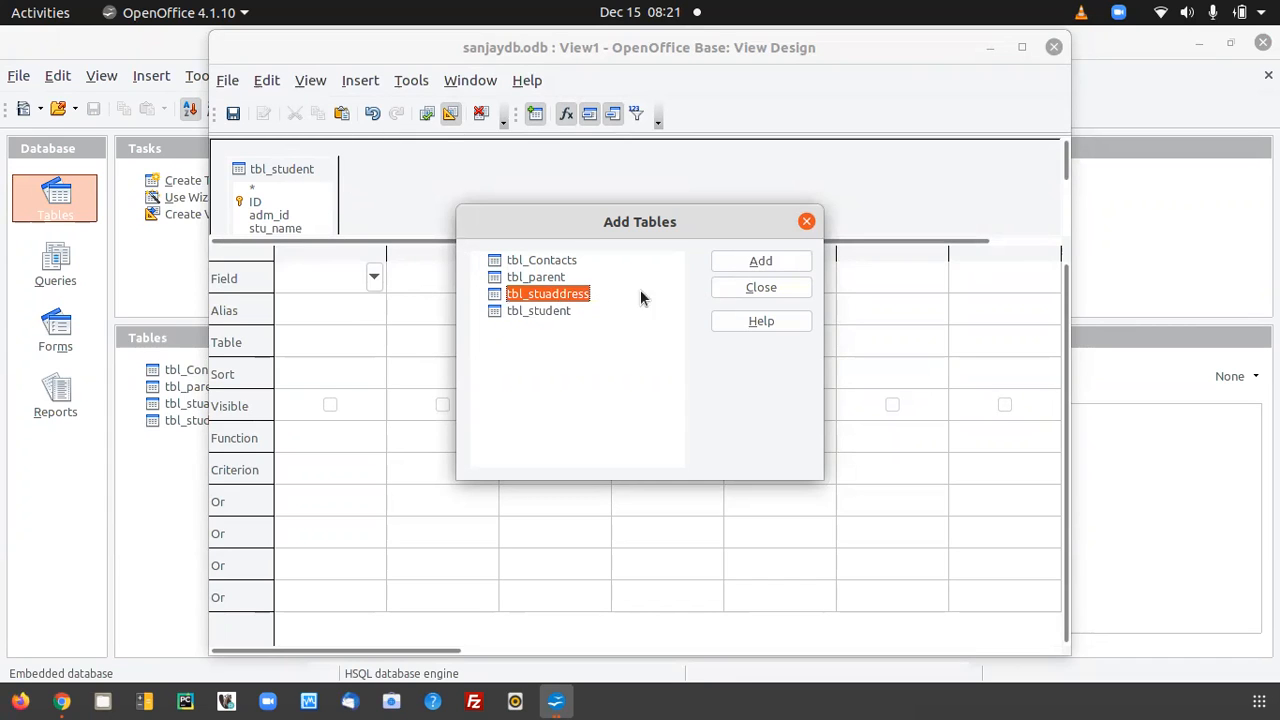
{"action": "left_click", "coordinate": [763, 262]}
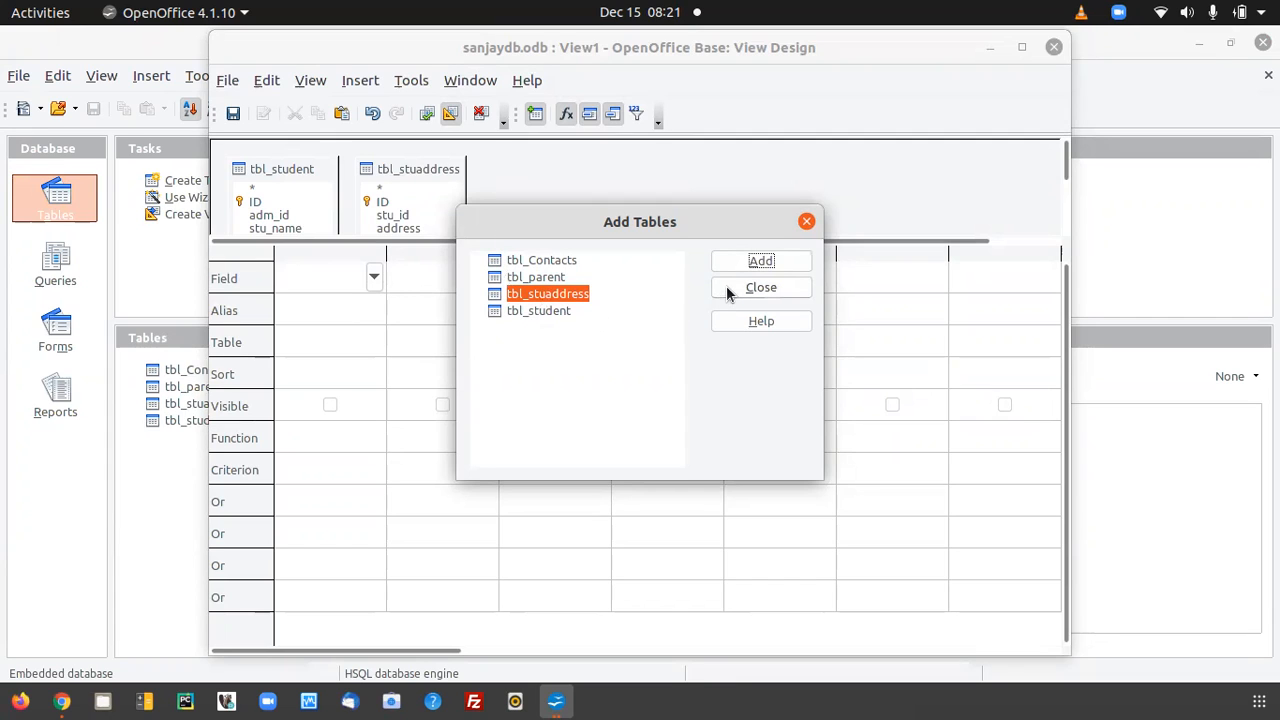
{"action": "left_click", "coordinate": [760, 288]}
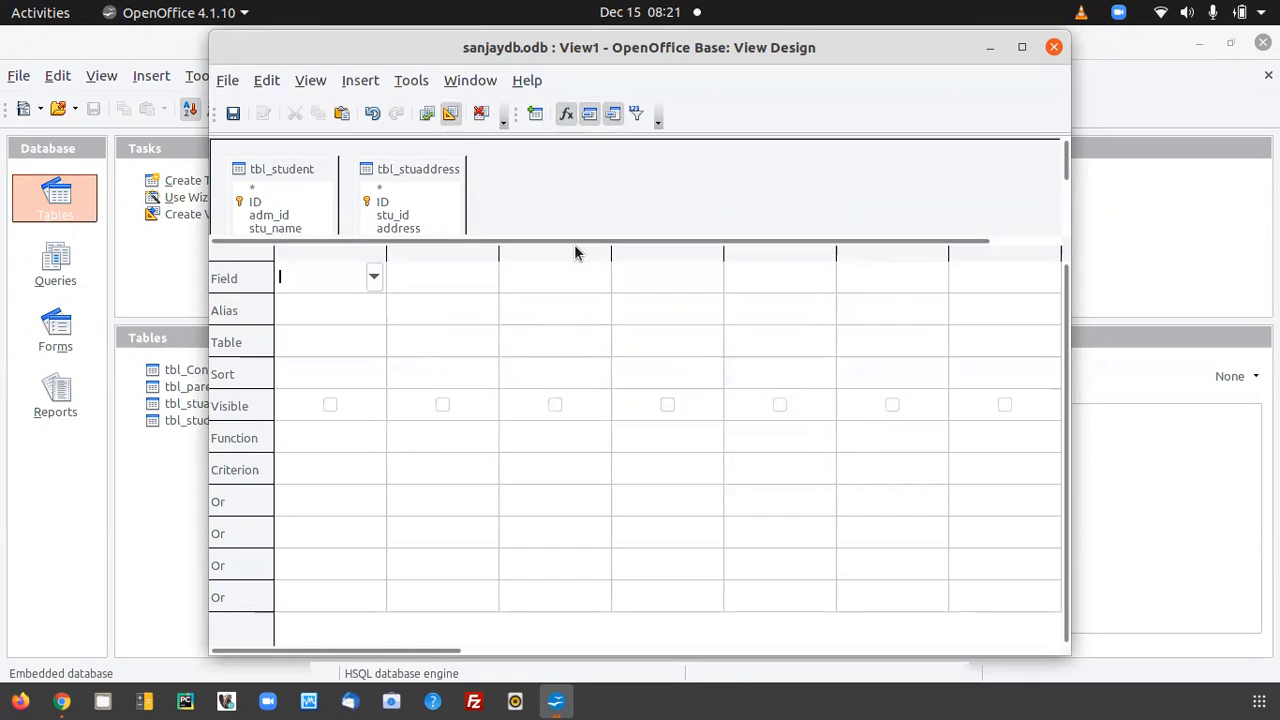
Join the ID field of tbl_student to the stu_id field of tbl_stuaddress.
{"action": "left_click", "coordinate": [567, 214]}
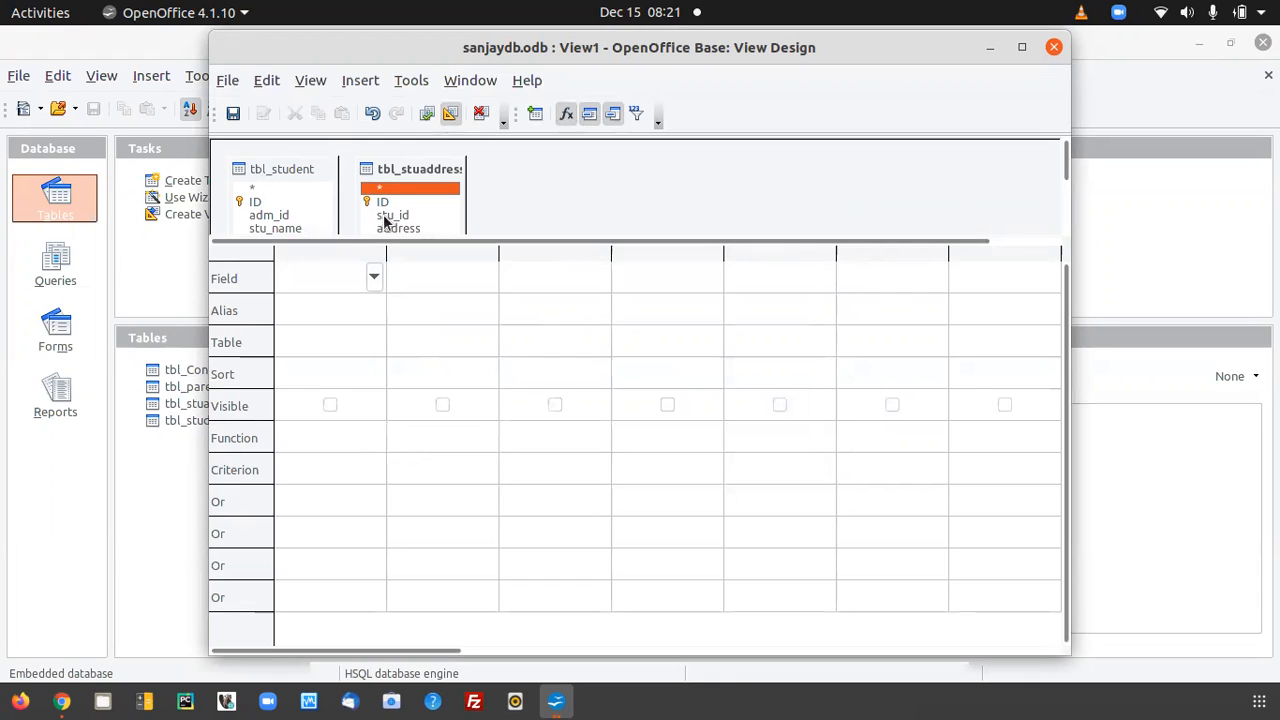
{"action": "left_click", "coordinate": [252, 201]}
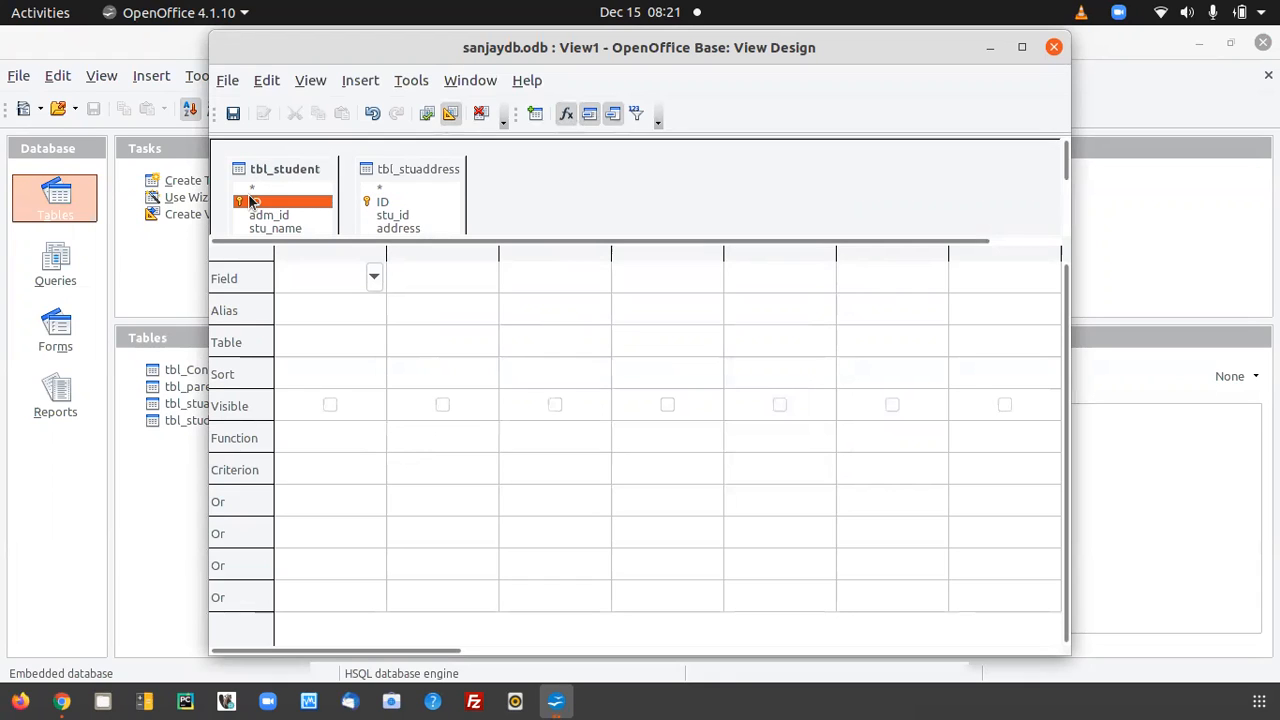
{"action": "left_click", "coordinate": [393, 216]}
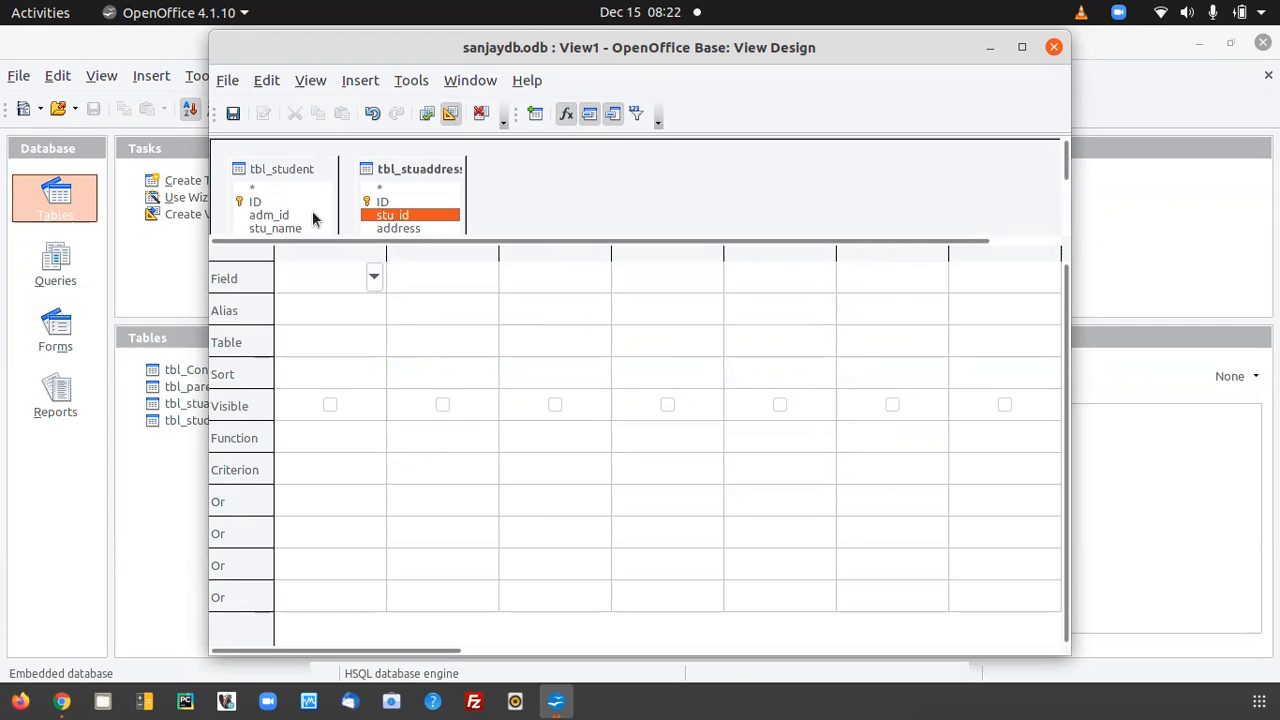
{"action": "left_click", "coordinate": [253, 204]}
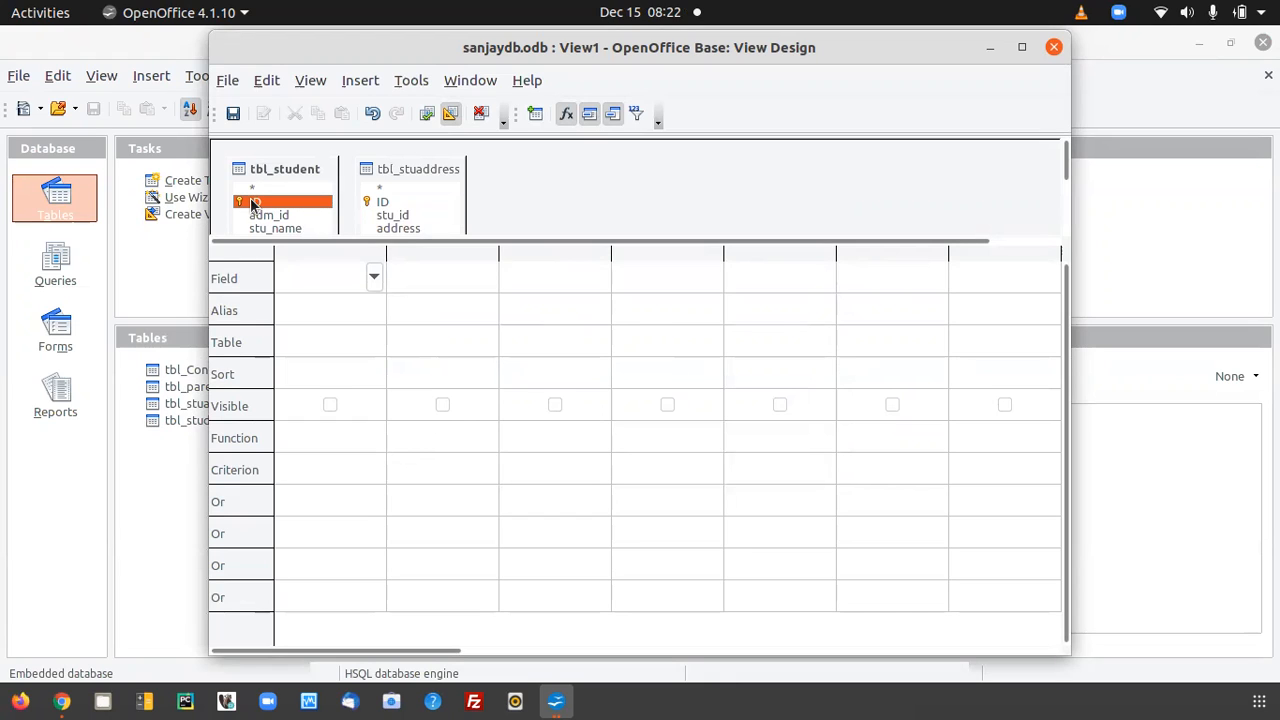
{"action": "left_click_drag", "start_coordinate": [253, 204], "coordinate": [368, 222]}
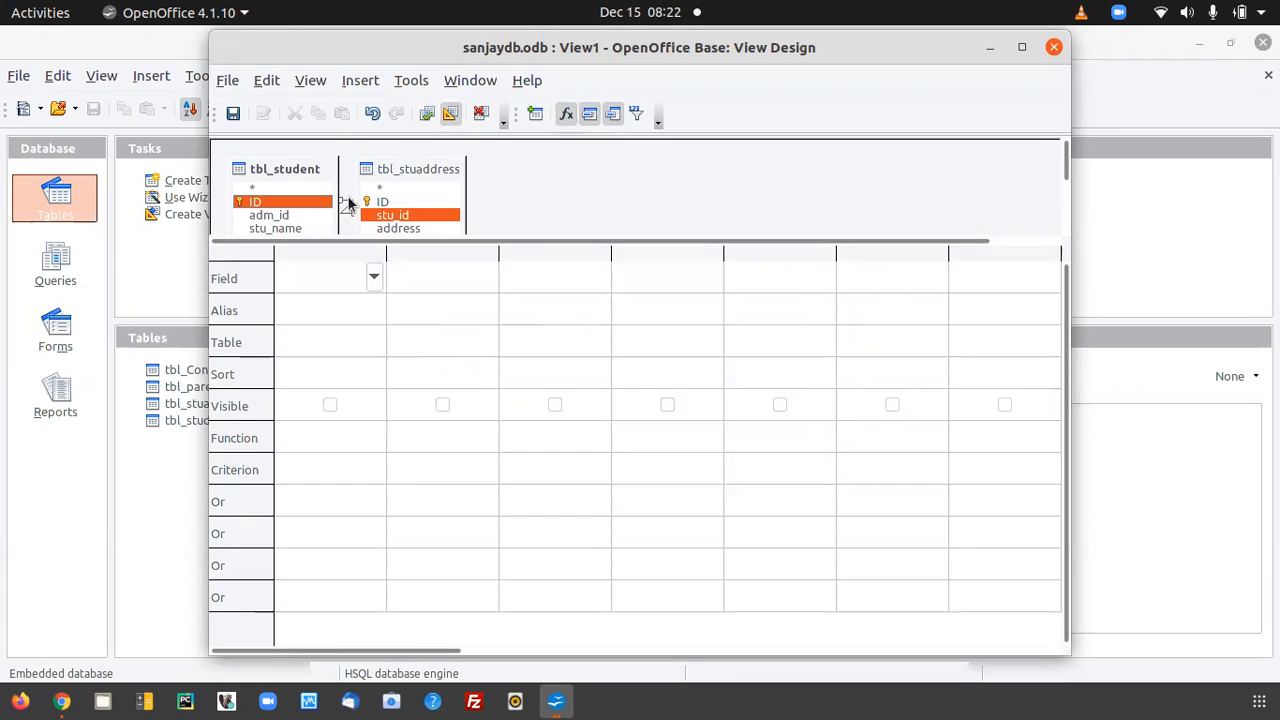
Delete the join between tbl_student and tbl_stuaddress.
{"action": "left_click", "coordinate": [348, 205]}
{"action": "right_click", "coordinate": [348, 207]}
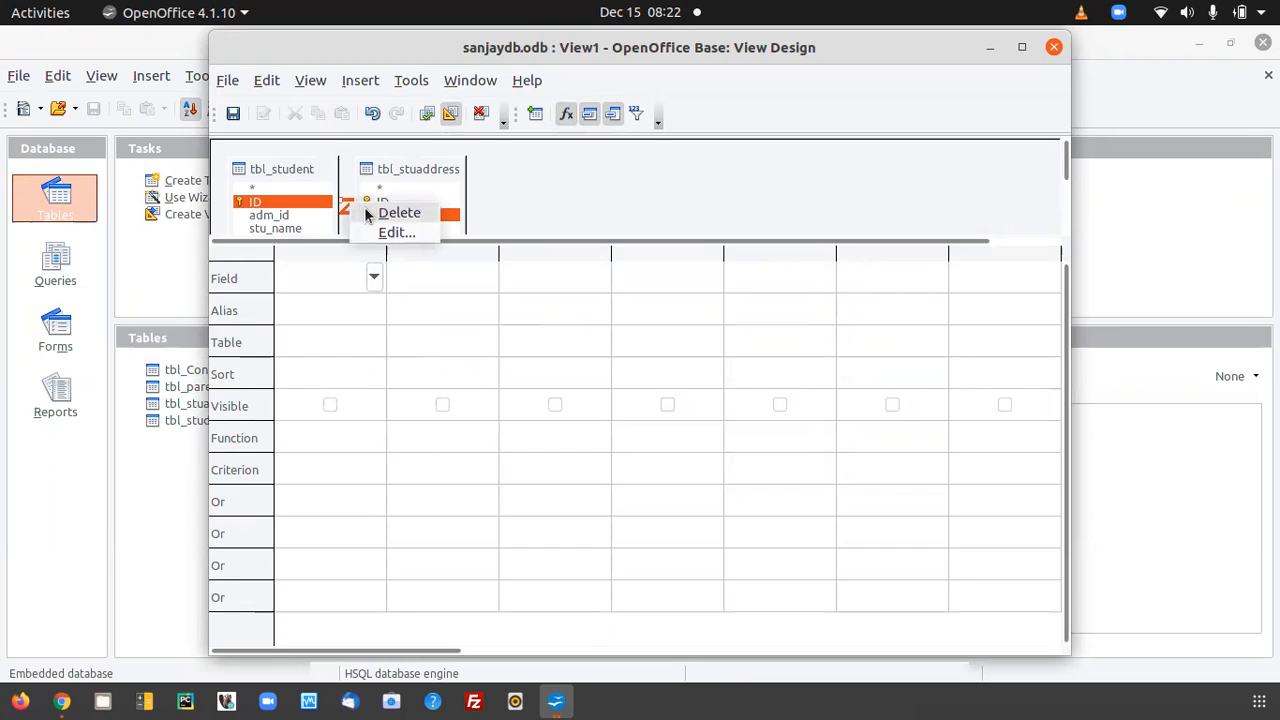
{"action": "left_click", "coordinate": [367, 213]}
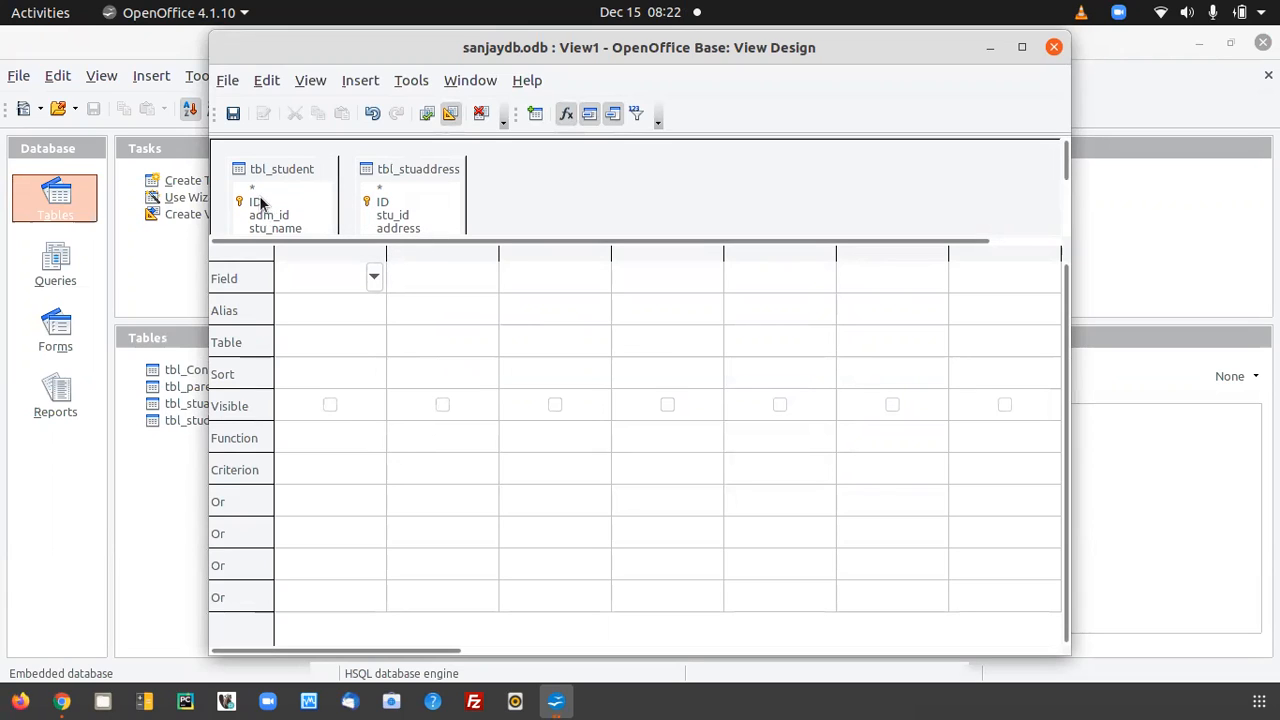
Link tbl_student's ID to tbl_stuaddress's stu_id again and maximize the view design window.
{"action": "left_click_drag", "start_coordinate": [259, 203], "coordinate": [367, 213]}
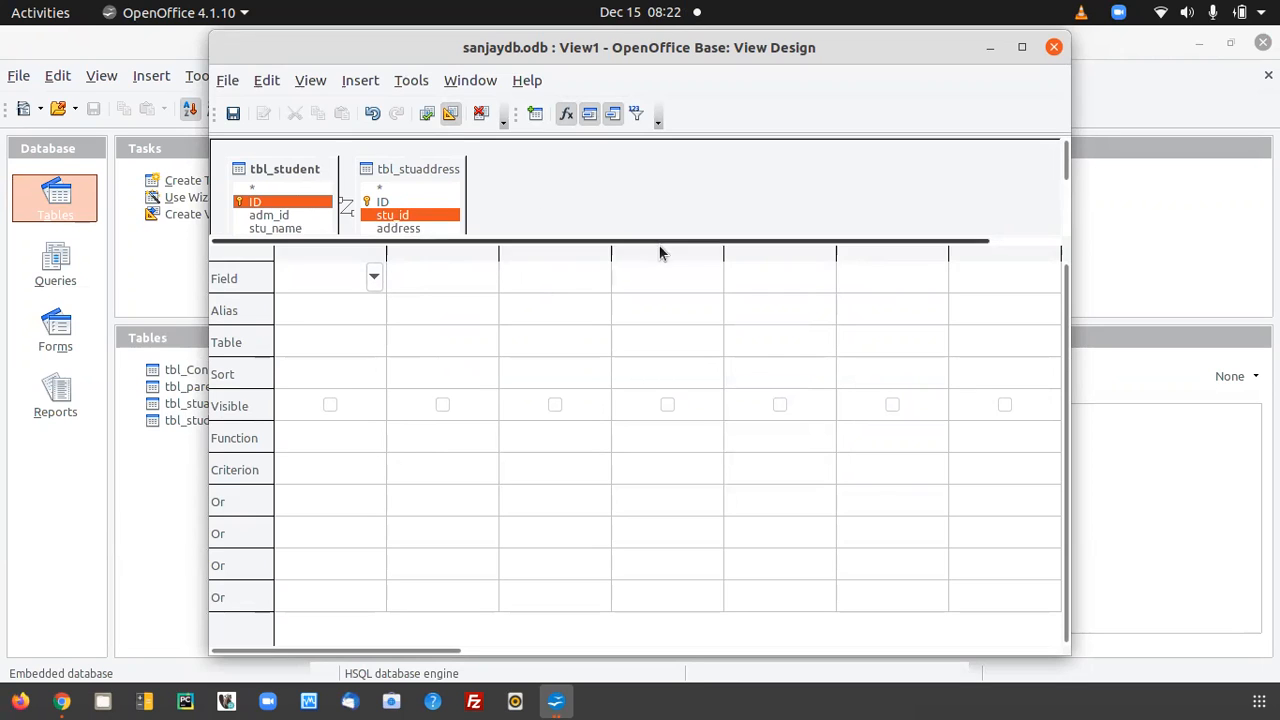
{"action": "left_click_drag", "start_coordinate": [657, 238], "coordinate": [660, 294]}
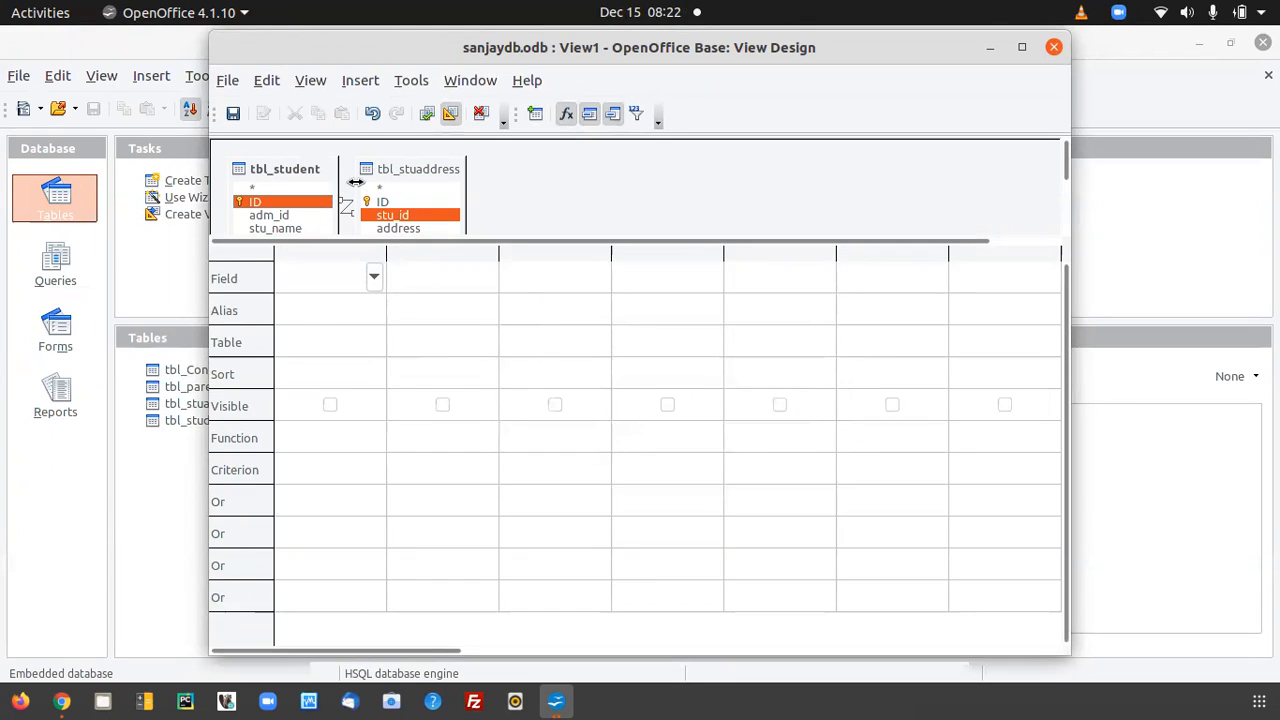
{"action": "double_click", "coordinate": [675, 57]}
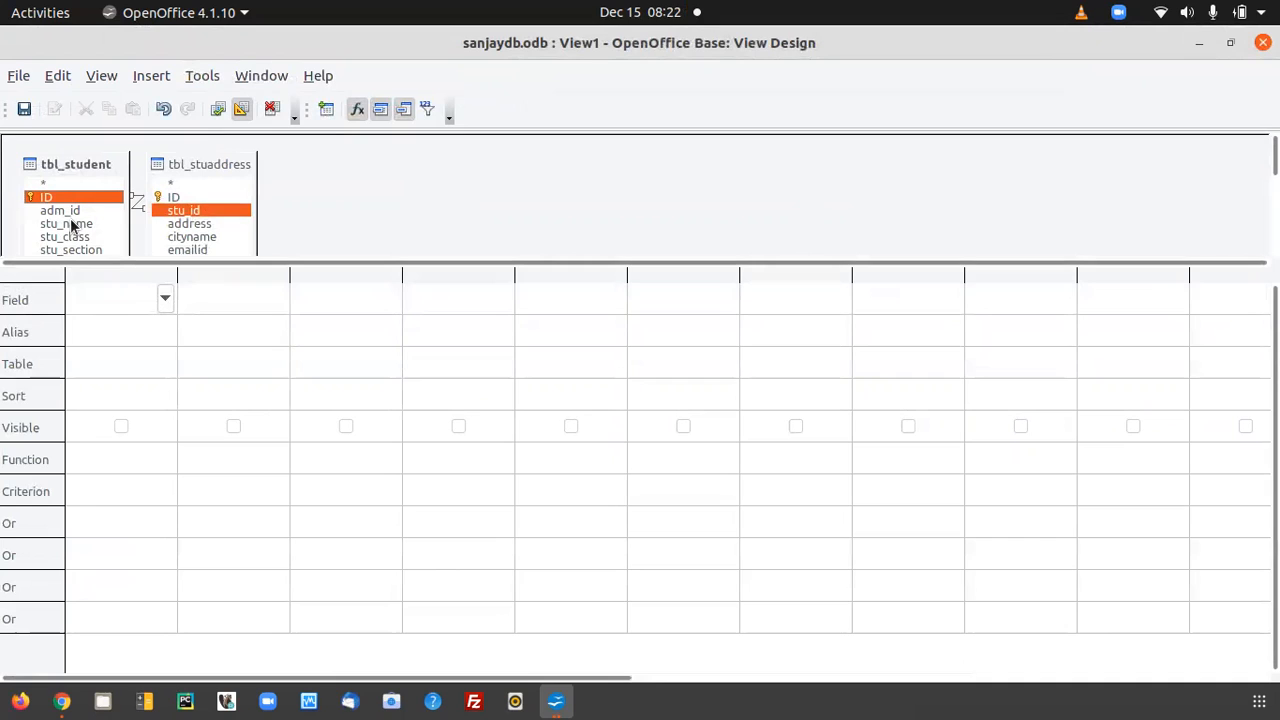
Add stu_name and stu_class from tbl_student, plus address and cityname from tbl_stuaddress, to the view's columns.
{"action": "left_click", "coordinate": [71, 224]}
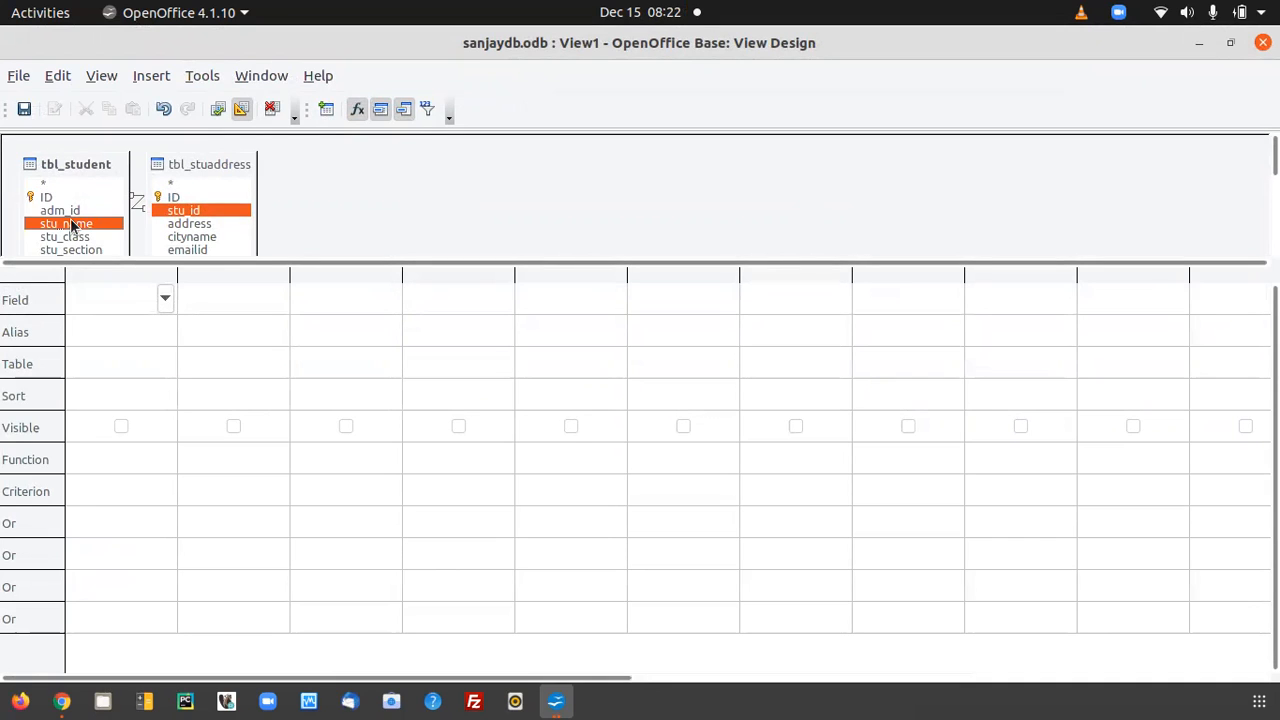
{"action": "double_click", "coordinate": [67, 229]}
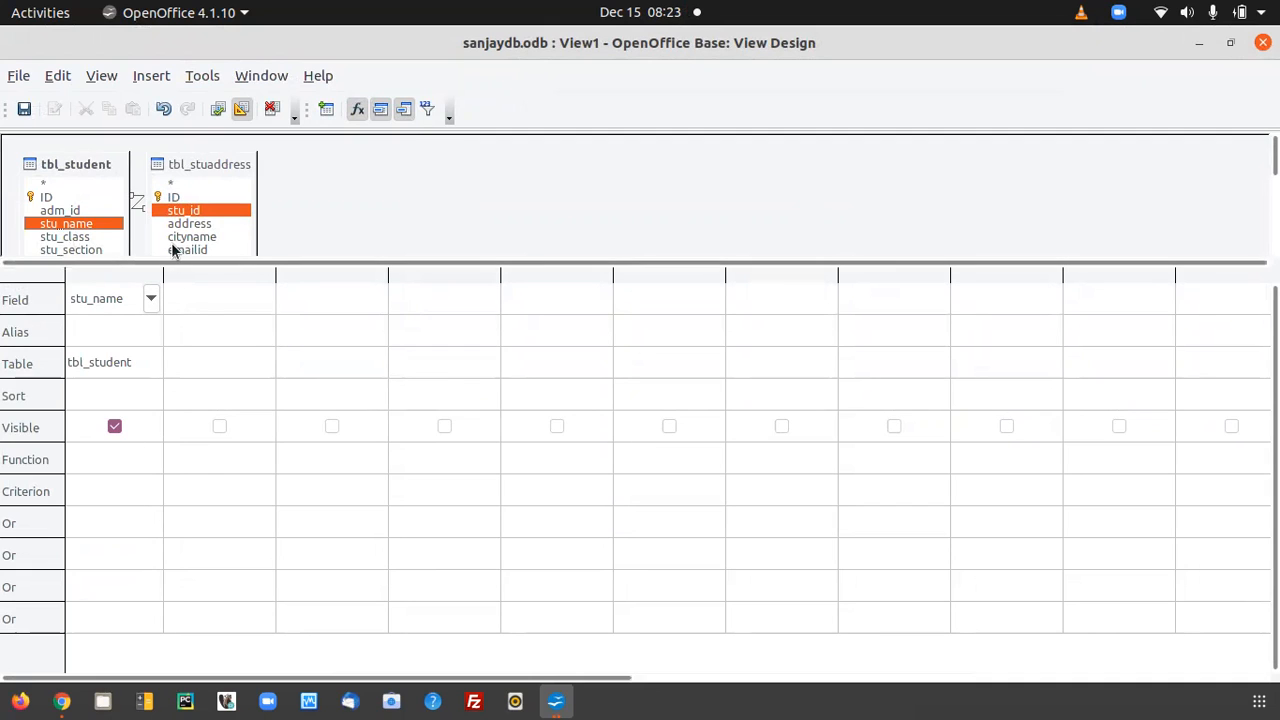
{"action": "double_click", "coordinate": [84, 237]}
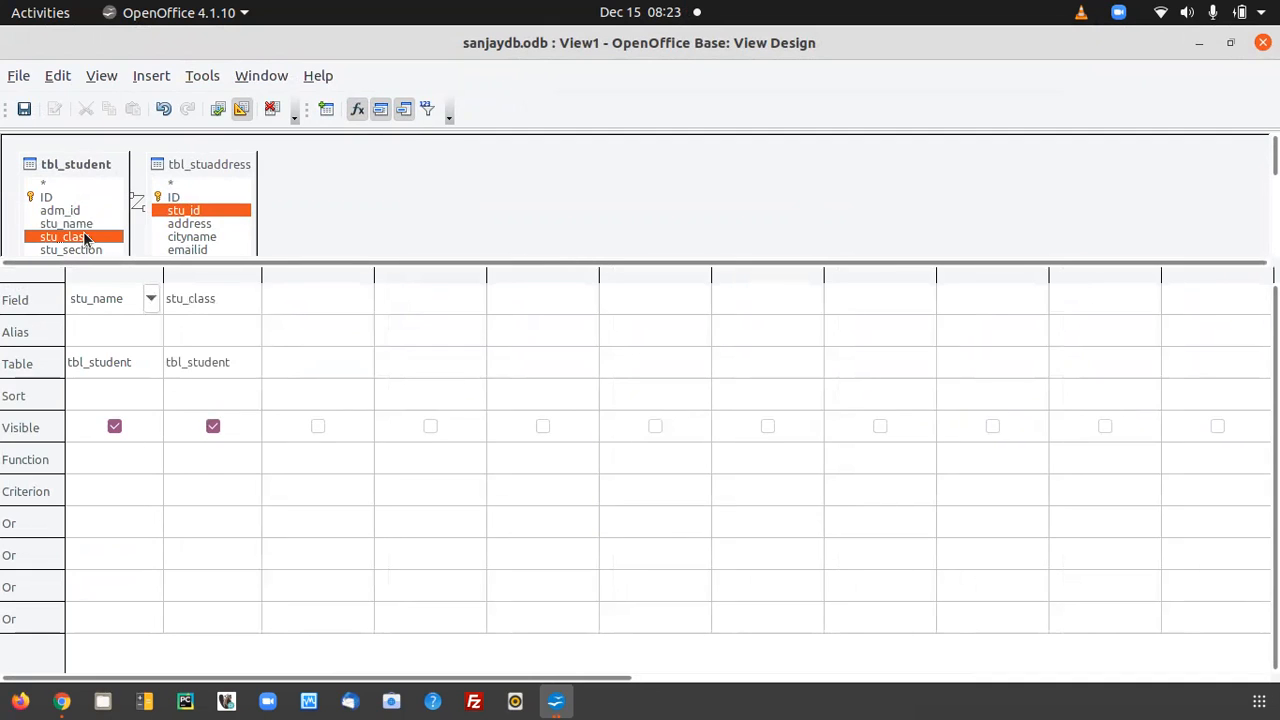
{"action": "double_click", "coordinate": [175, 225]}
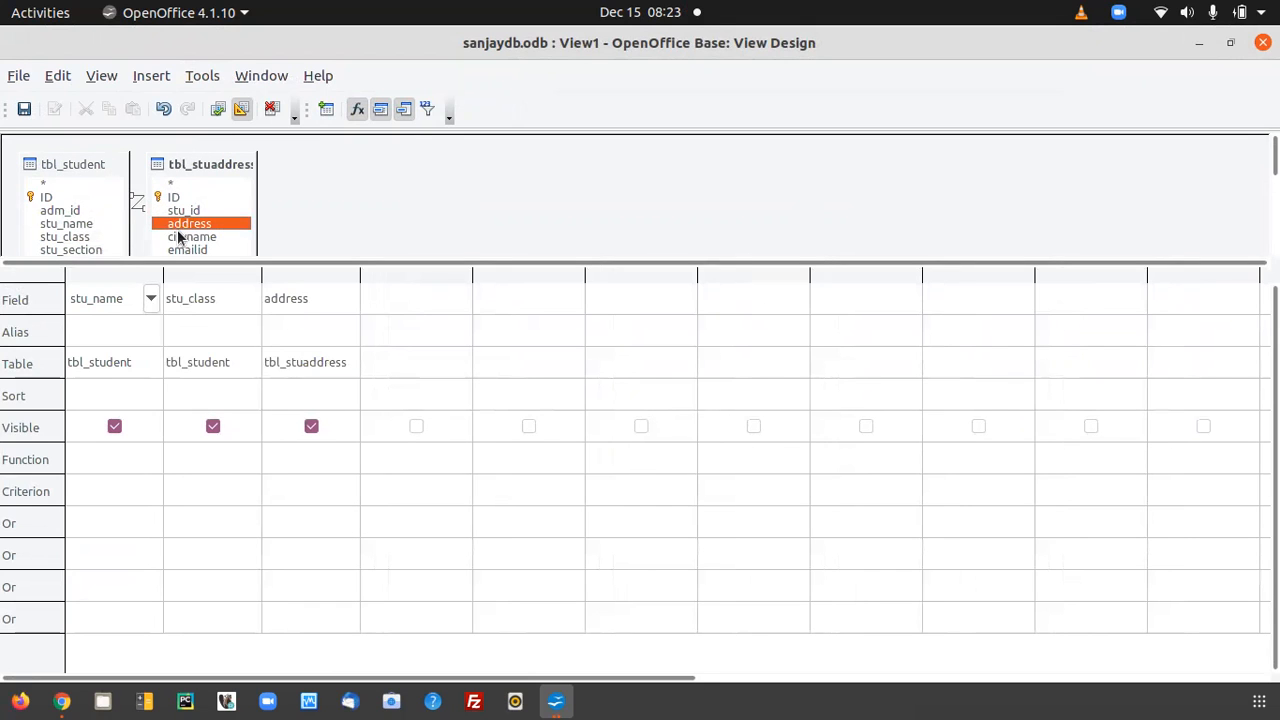
{"action": "double_click", "coordinate": [184, 237]}
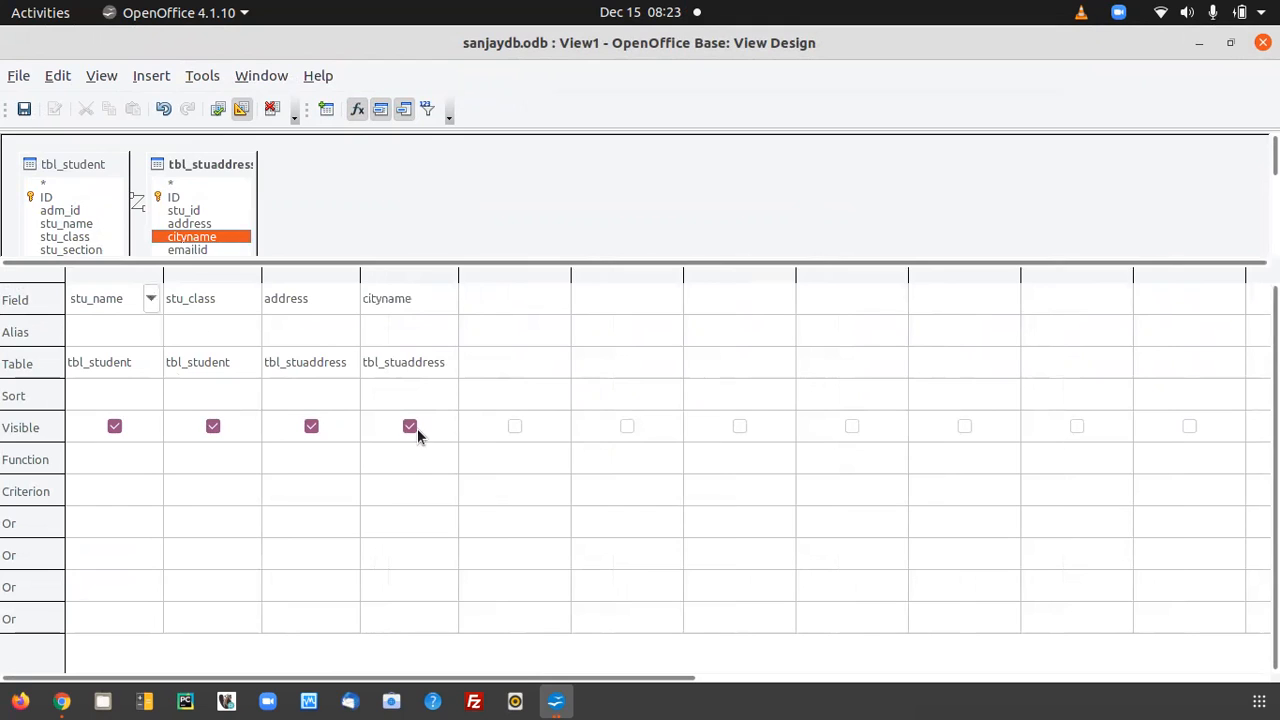
Add the emailid field as the view's fifth column, keeping tbl_stuaddress as its table.
{"action": "left_click", "coordinate": [492, 300]}
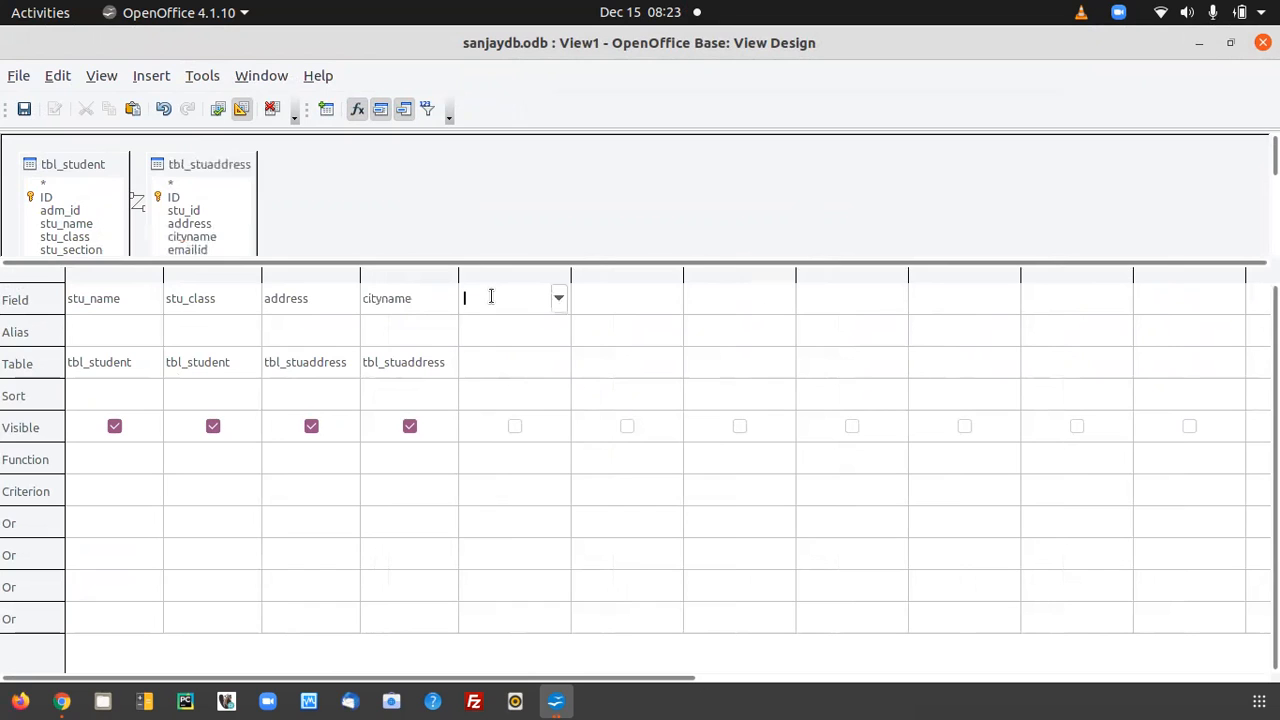
{"action": "left_click", "coordinate": [559, 302]}
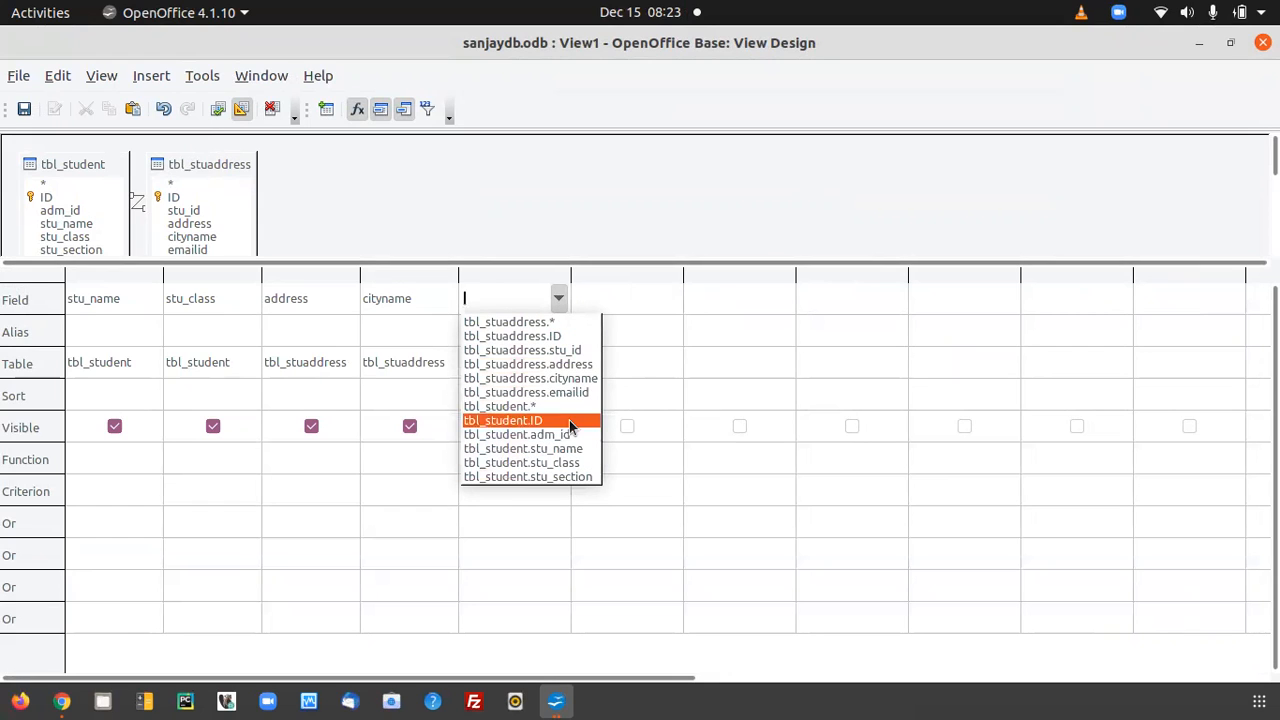
{"action": "left_click", "coordinate": [571, 394]}
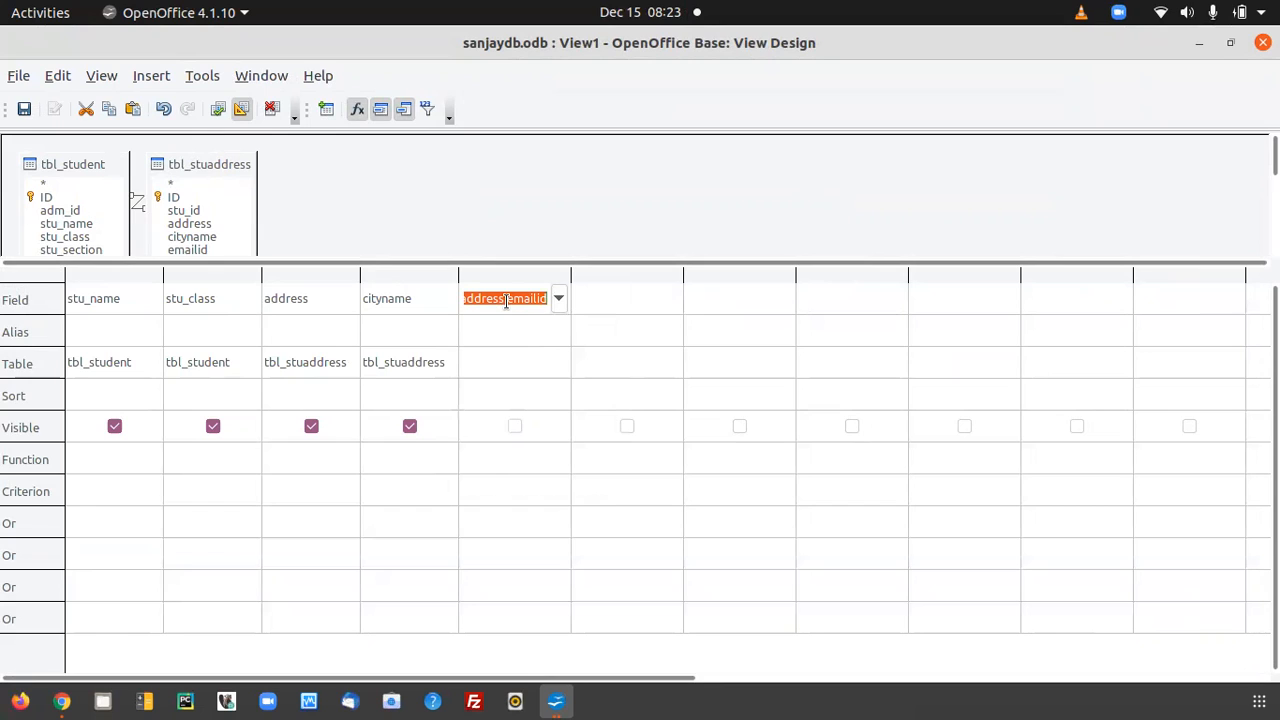
{"action": "left_click", "coordinate": [496, 369]}
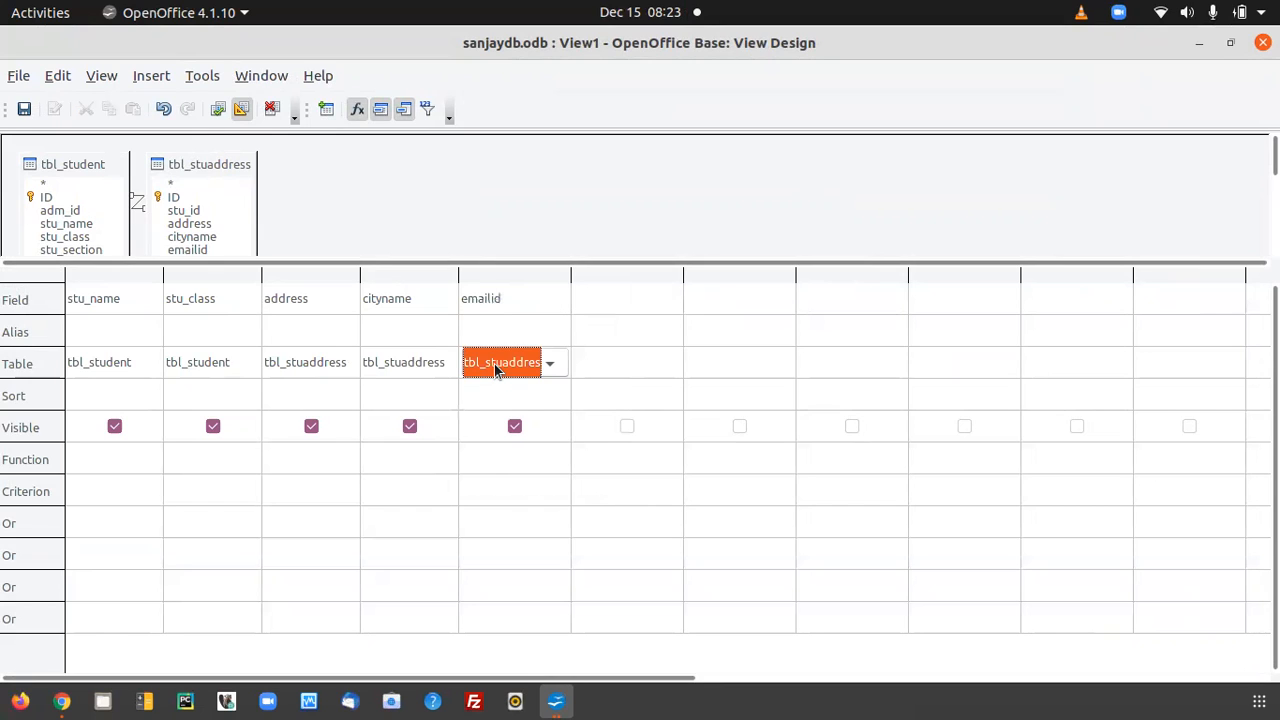
{"action": "left_click", "coordinate": [552, 365]}
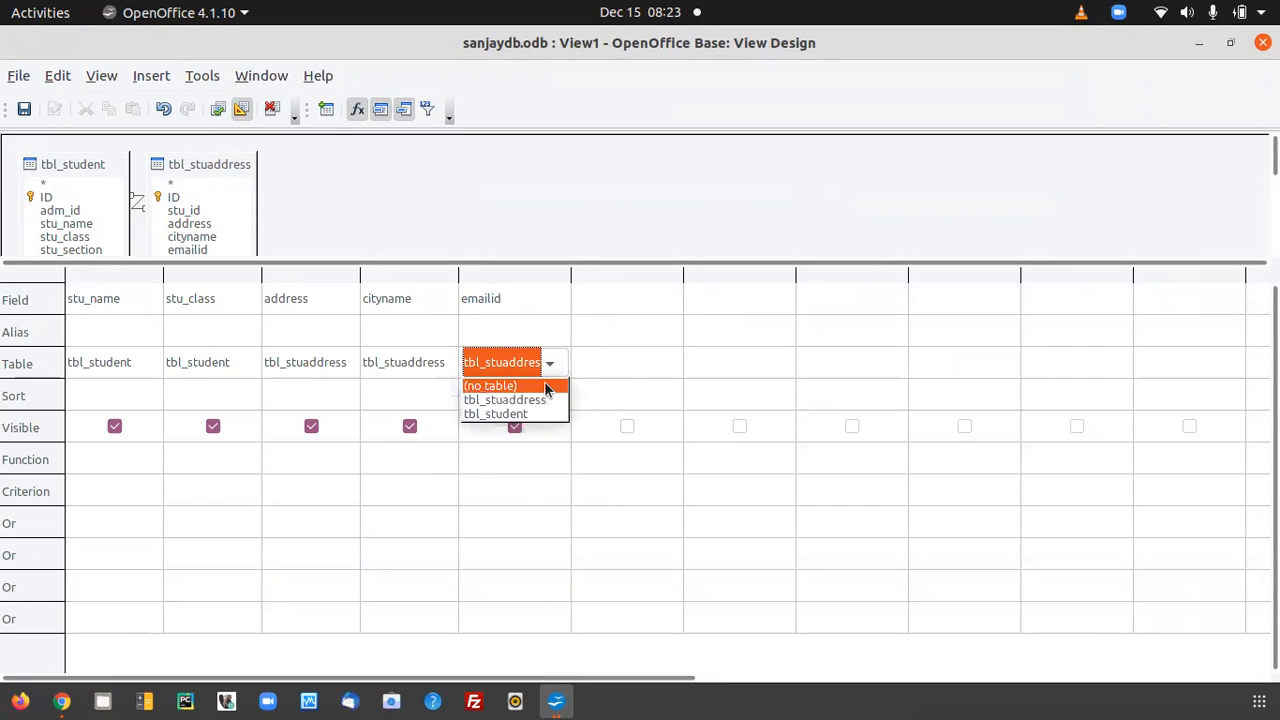
{"action": "left_click", "coordinate": [518, 357]}
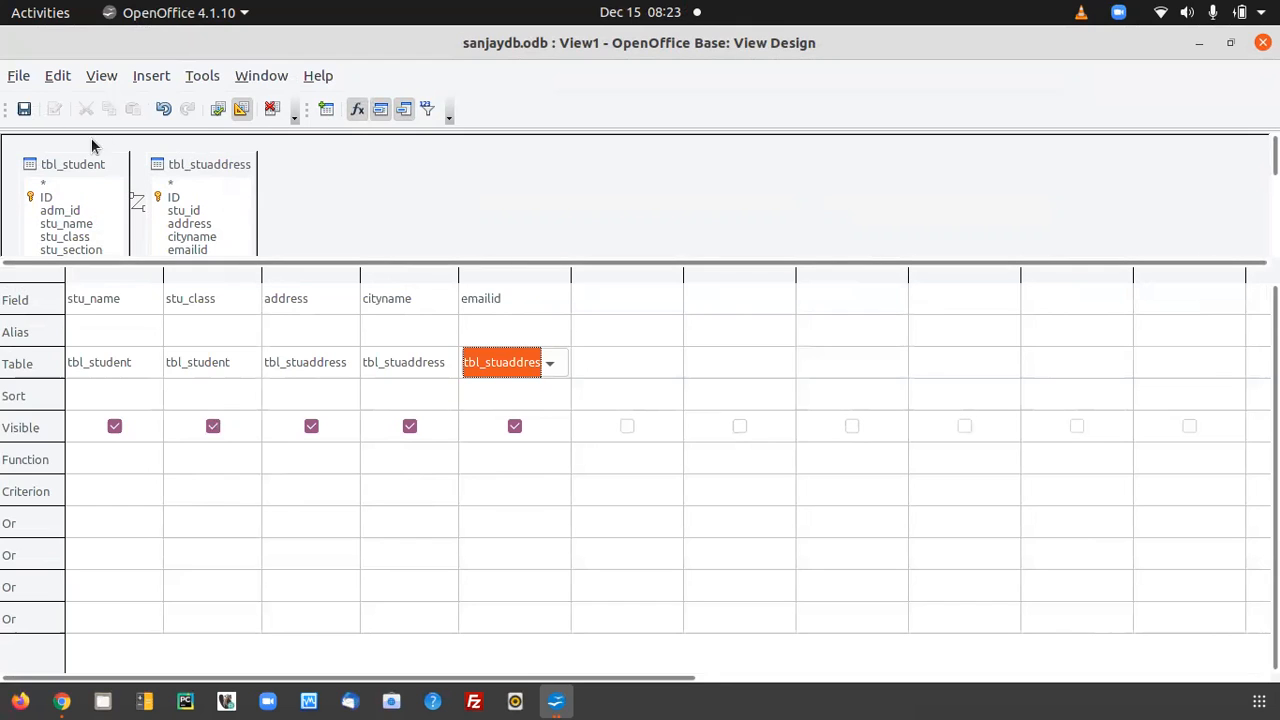
Save the view as vw_studetail and close the view design window.
{"action": "left_click", "coordinate": [24, 108]}
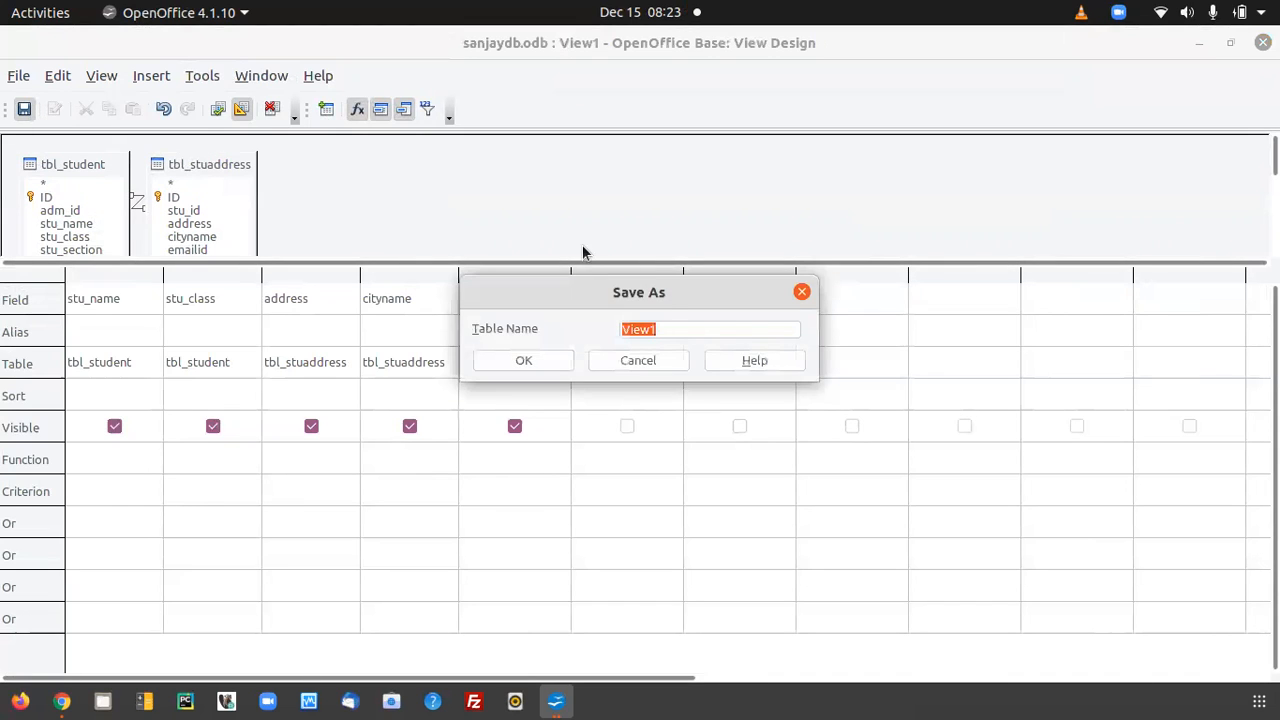
{"action": "type", "text": "vw_studetal"}
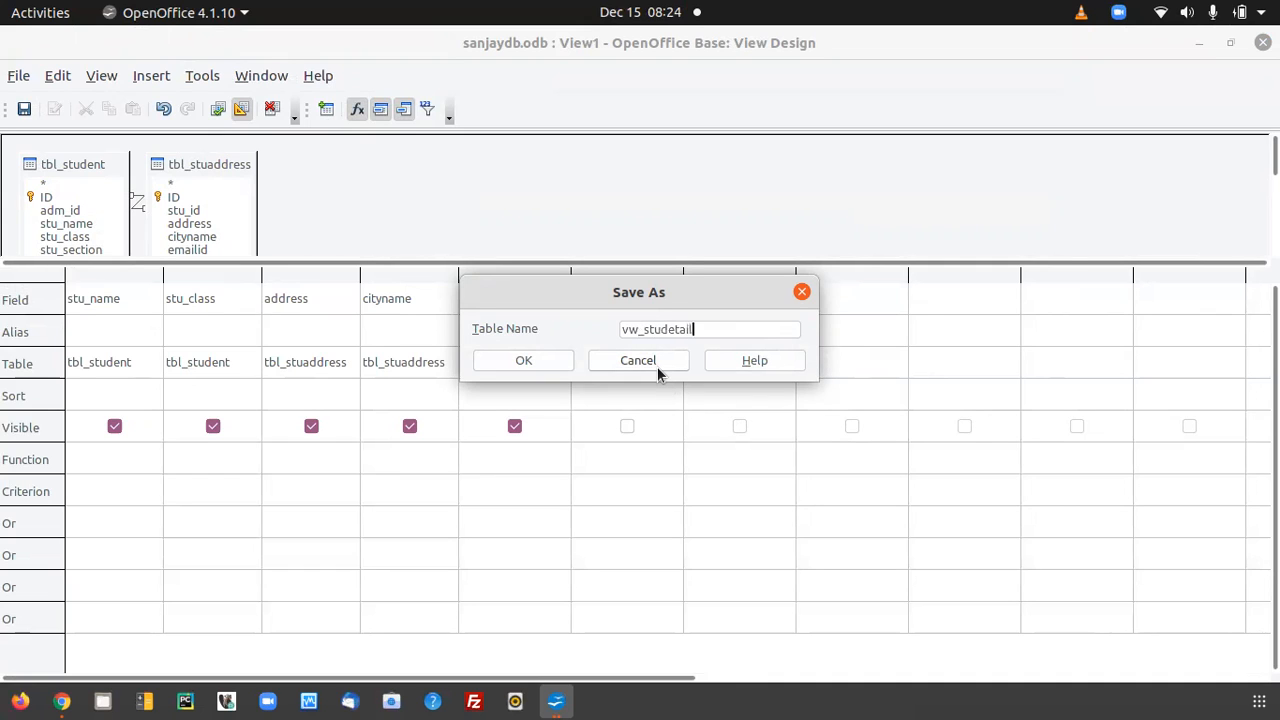
{"action": "left_click", "coordinate": [494, 360]}
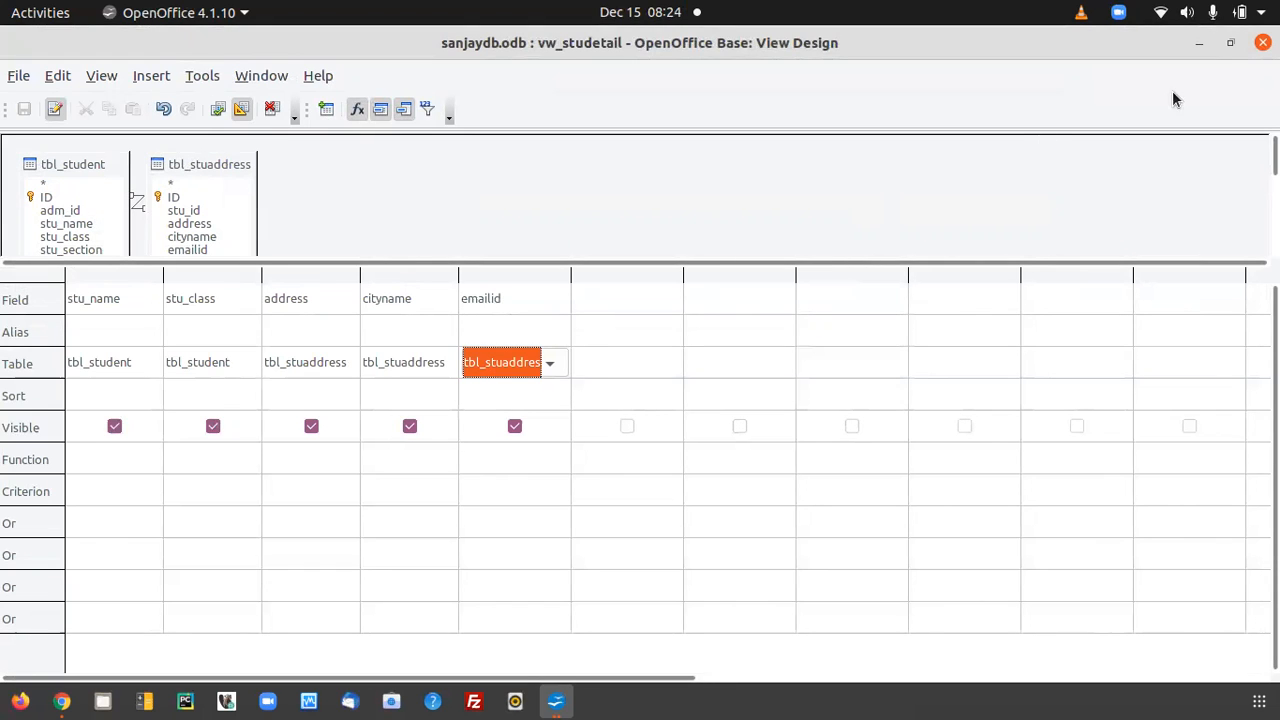
{"action": "left_click", "coordinate": [1263, 42]}
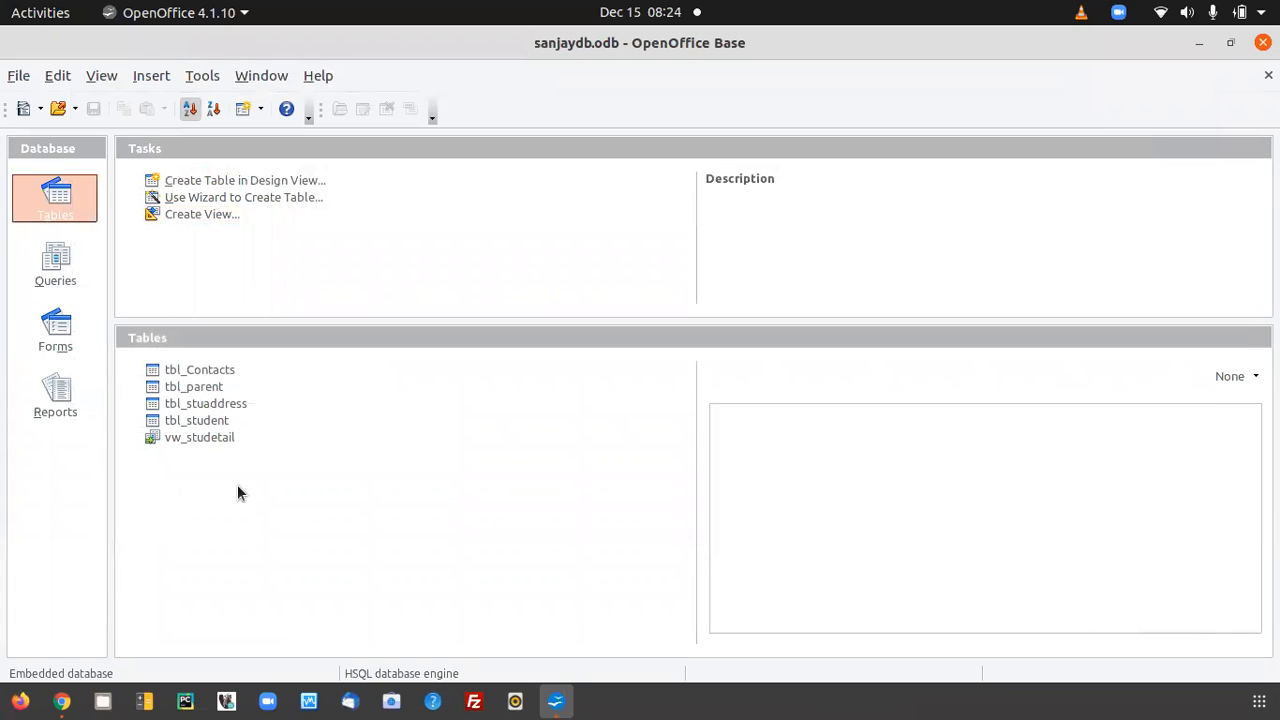
Open the vw_studetail view to review its combined student and address records, and put its data window away.
{"action": "left_click", "coordinate": [211, 439]}
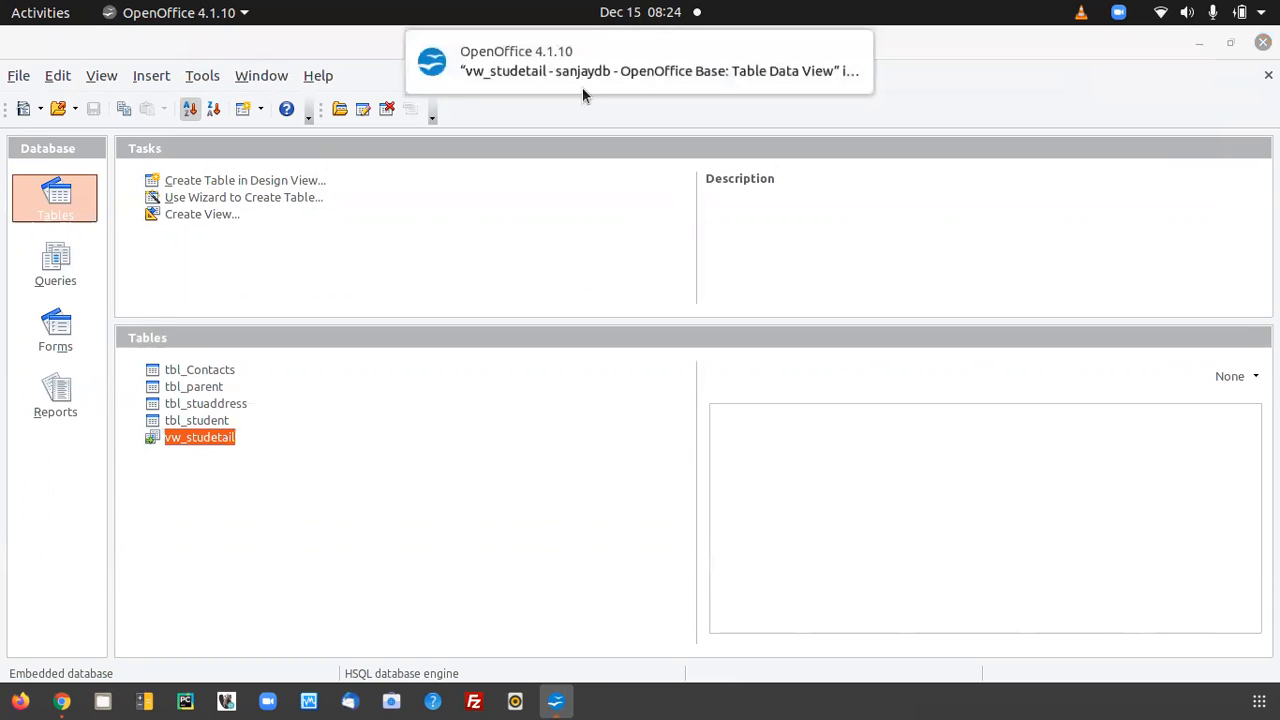
{"action": "left_click", "coordinate": [576, 47]}
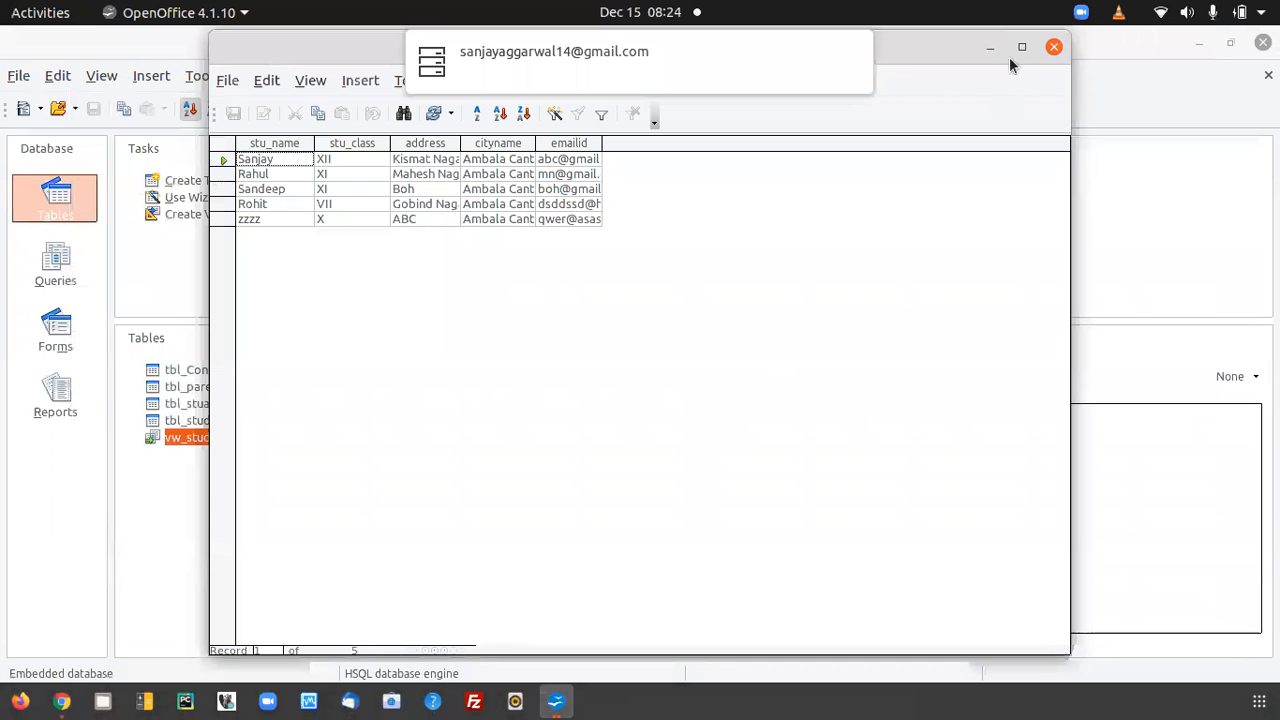
{"action": "left_click", "coordinate": [991, 52]}
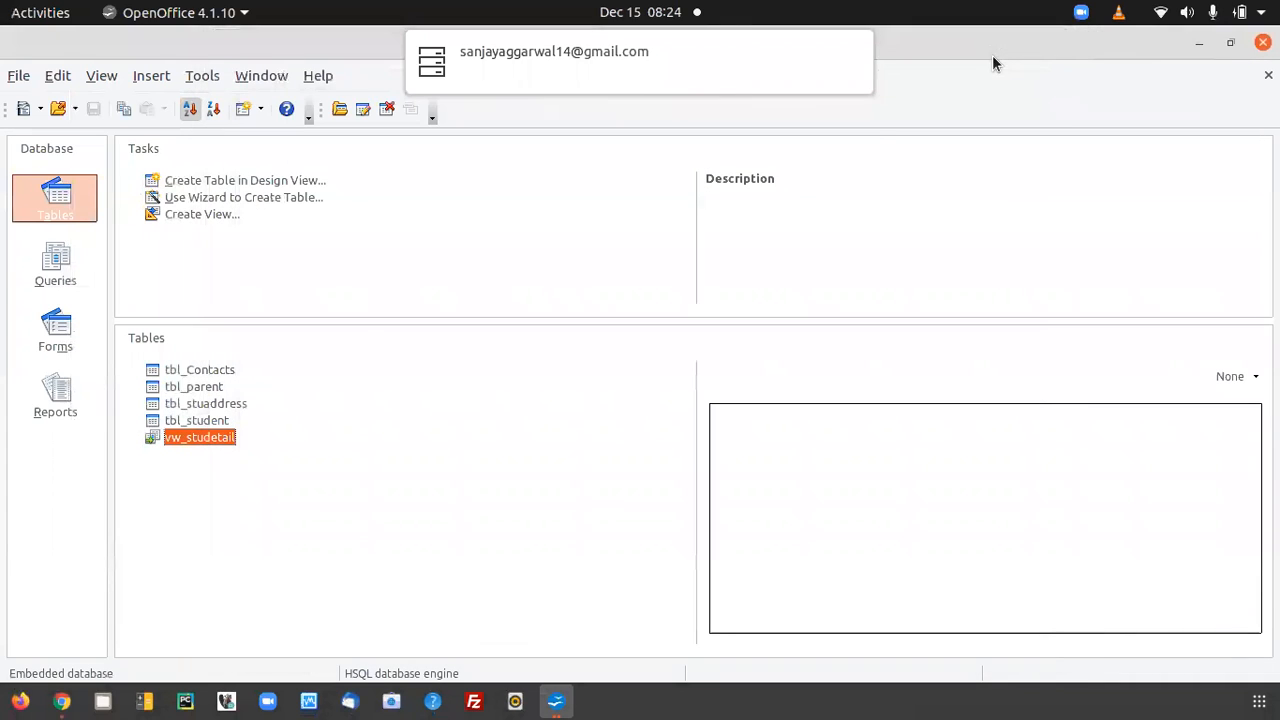
Open tbl_student and check its ID values against the student records, looking for the student missing from the view.
{"action": "double_click", "coordinate": [200, 420]}
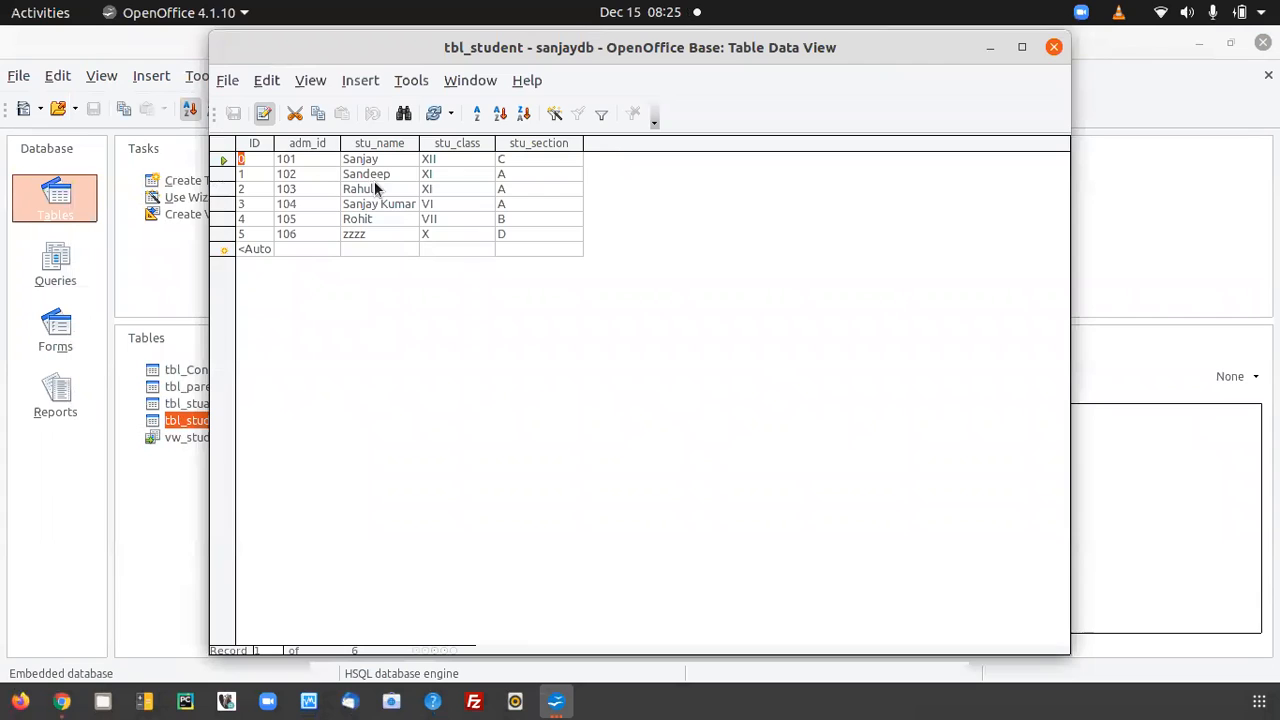
{"action": "left_click", "coordinate": [378, 236]}
{"action": "left_click", "coordinate": [303, 207]}
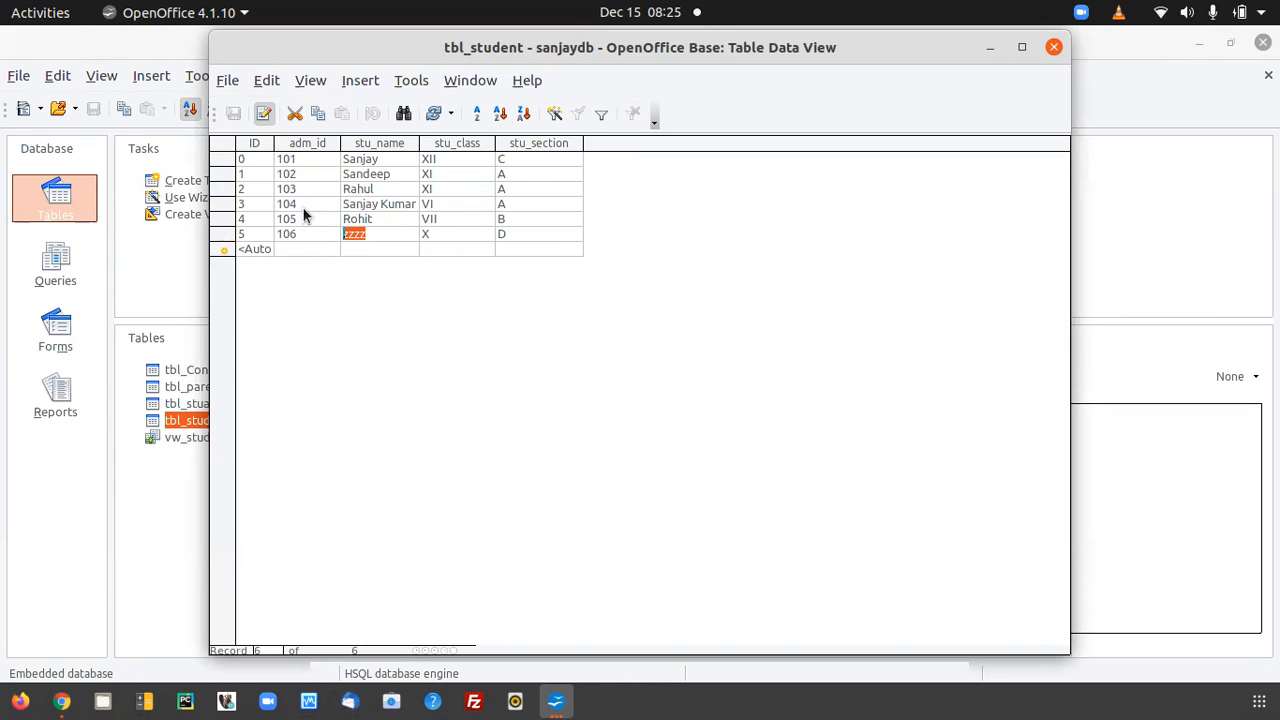
{"action": "left_click", "coordinate": [252, 207]}
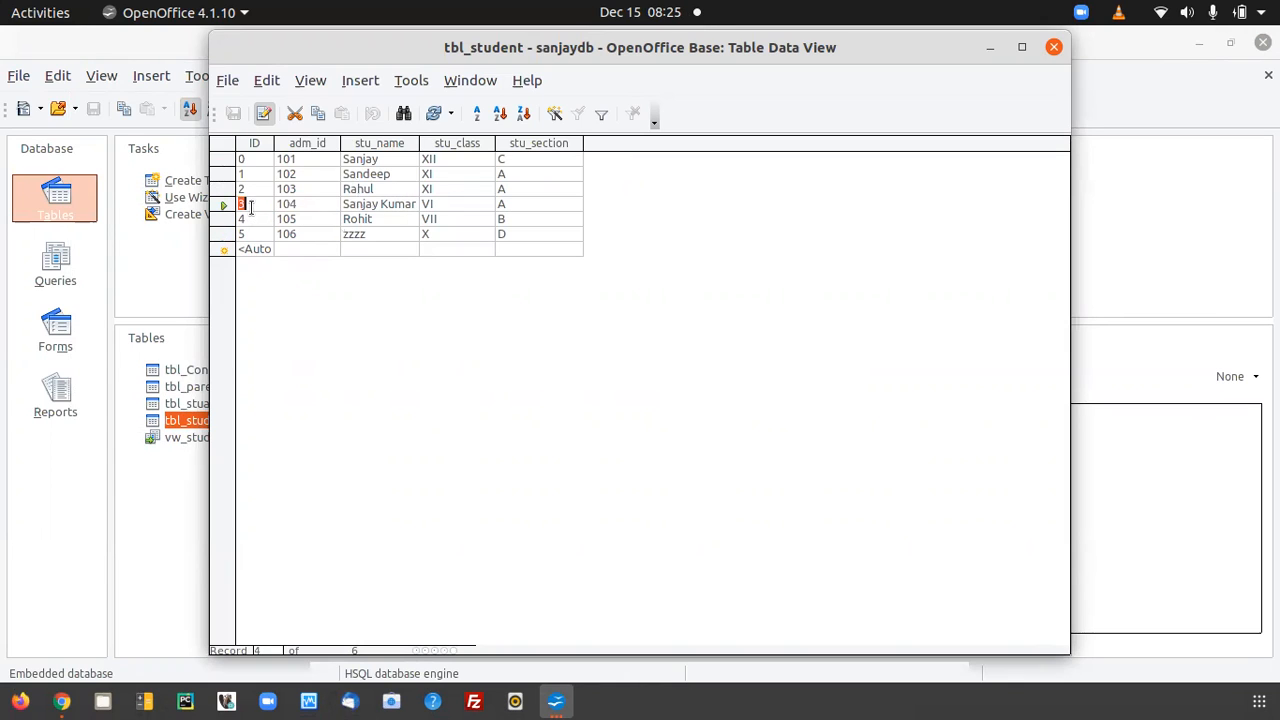
Open tbl_stuaddress and start a new record with stu_id 3.
{"action": "left_click", "coordinate": [176, 404]}
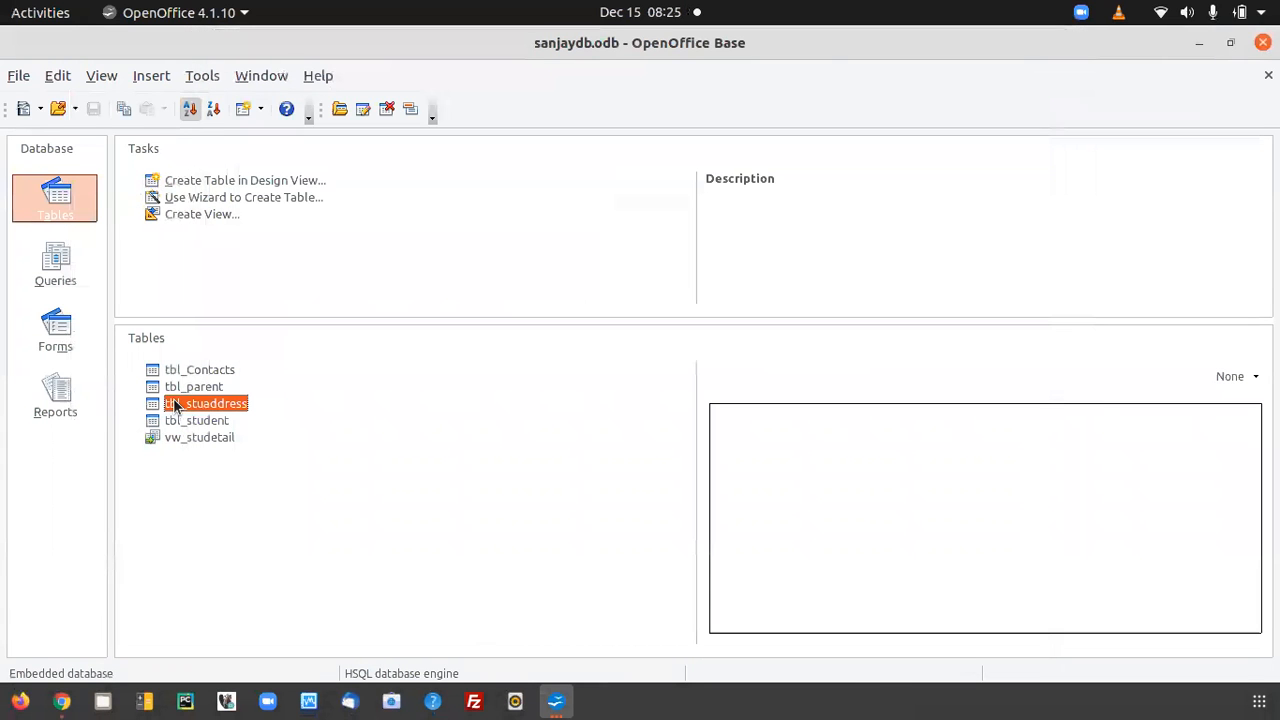
{"action": "double_click", "coordinate": [176, 404]}
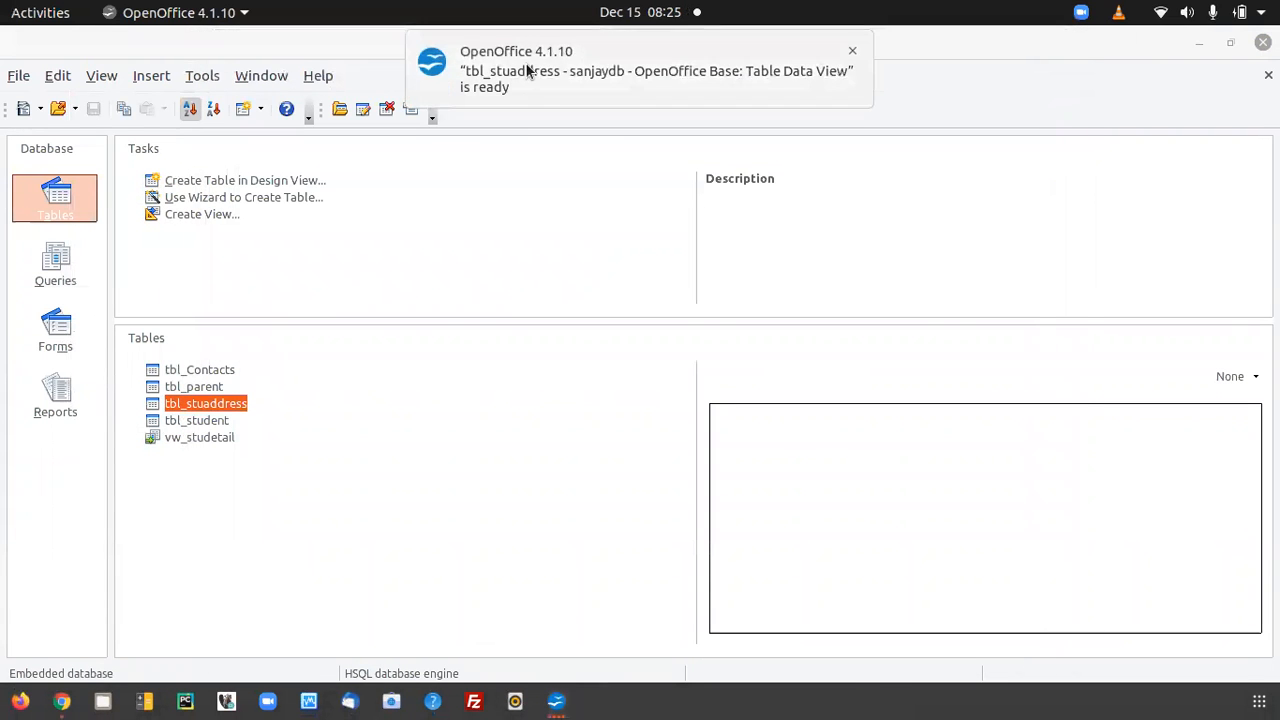
{"action": "left_click", "coordinate": [527, 70]}
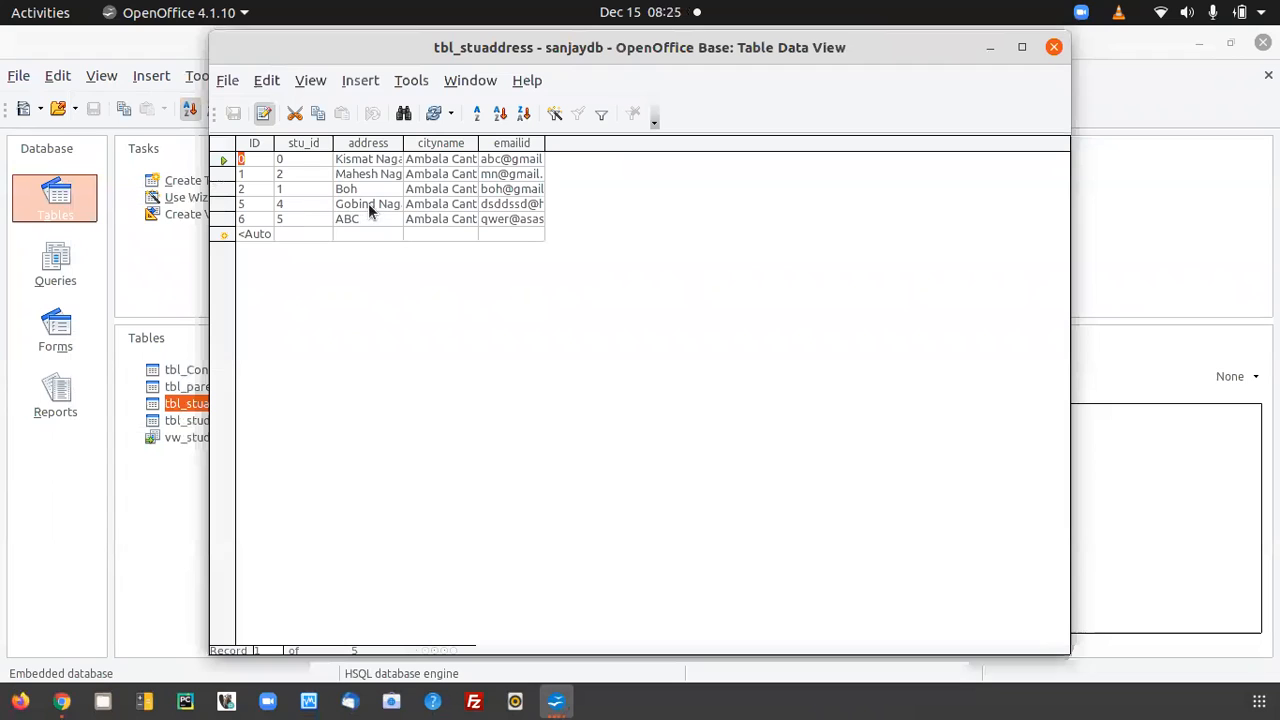
{"action": "left_click", "coordinate": [295, 234]}
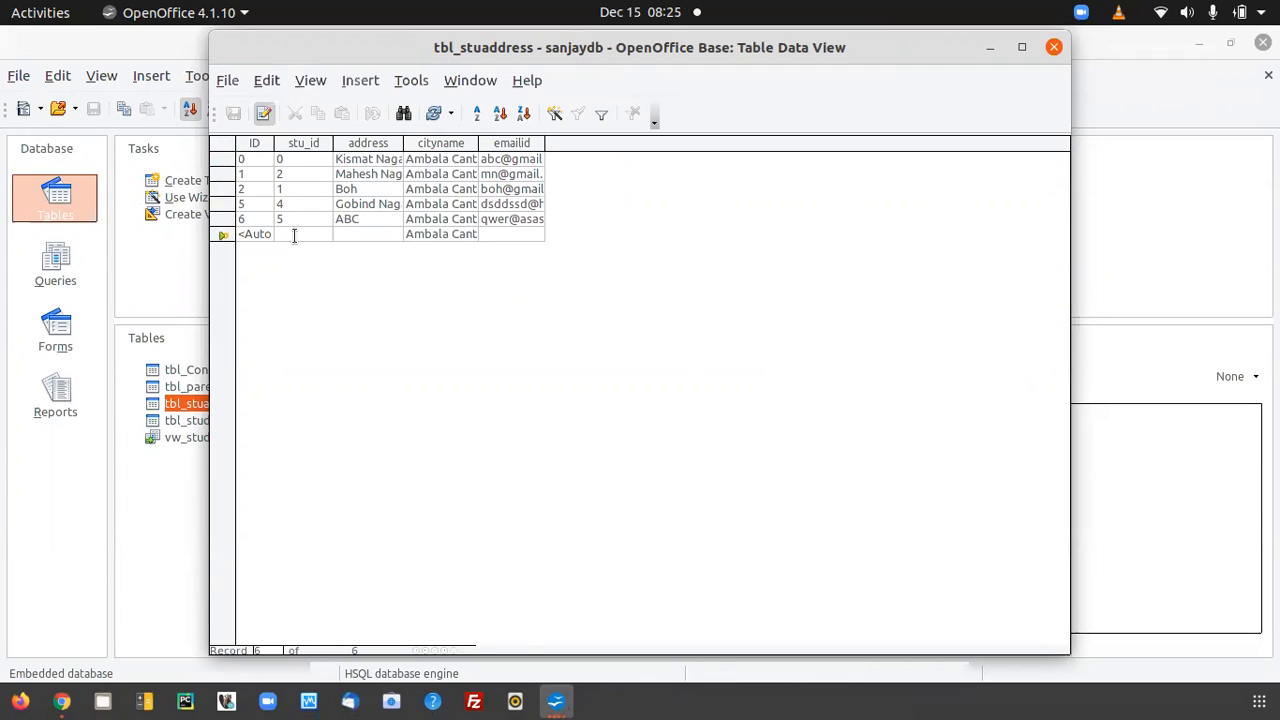
{"action": "type", "text": "3"}
{"action": "key", "text": "Tab"}
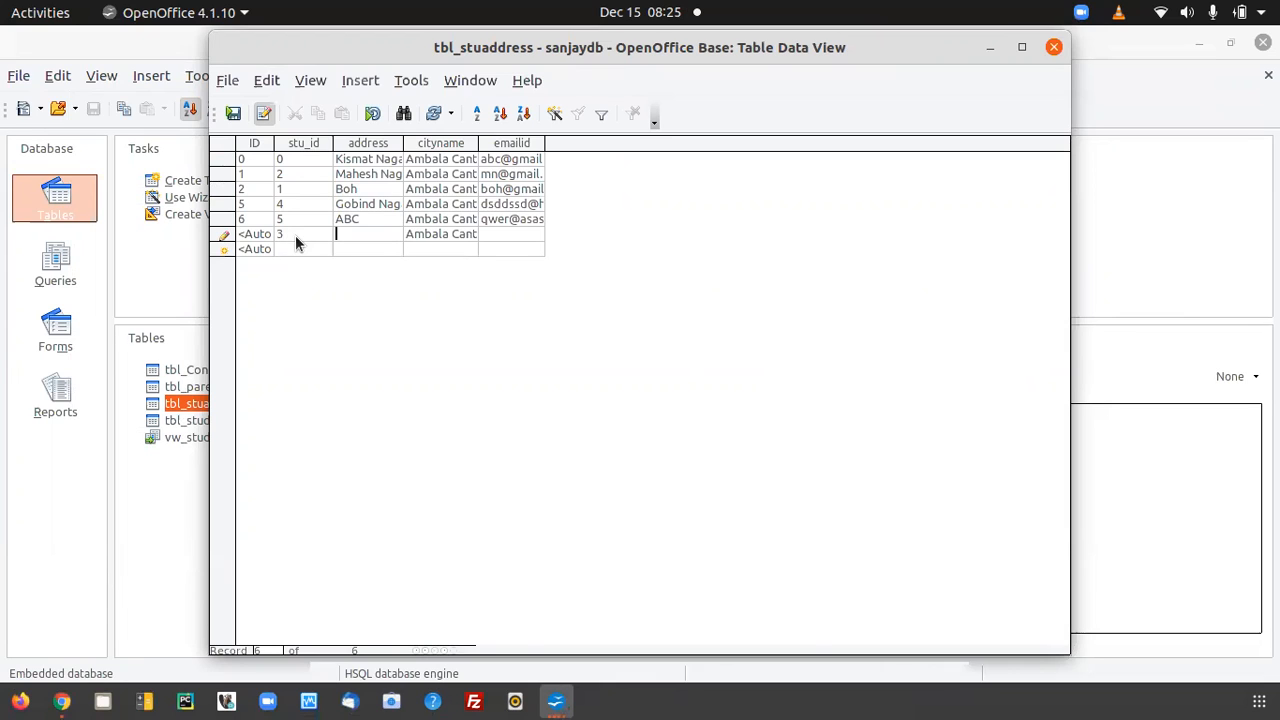
Complete the new tbl_stuaddress record with address qwer and an e-mail address, save it and close the table.
{"action": "type", "text": "qwer"}
{"action": "key", "text": "Tab"}
{"action": "key", "text": "Tab"}
{"action": "type", "text": "1234@wewe.we"}
{"action": "key", "text": "Return"}
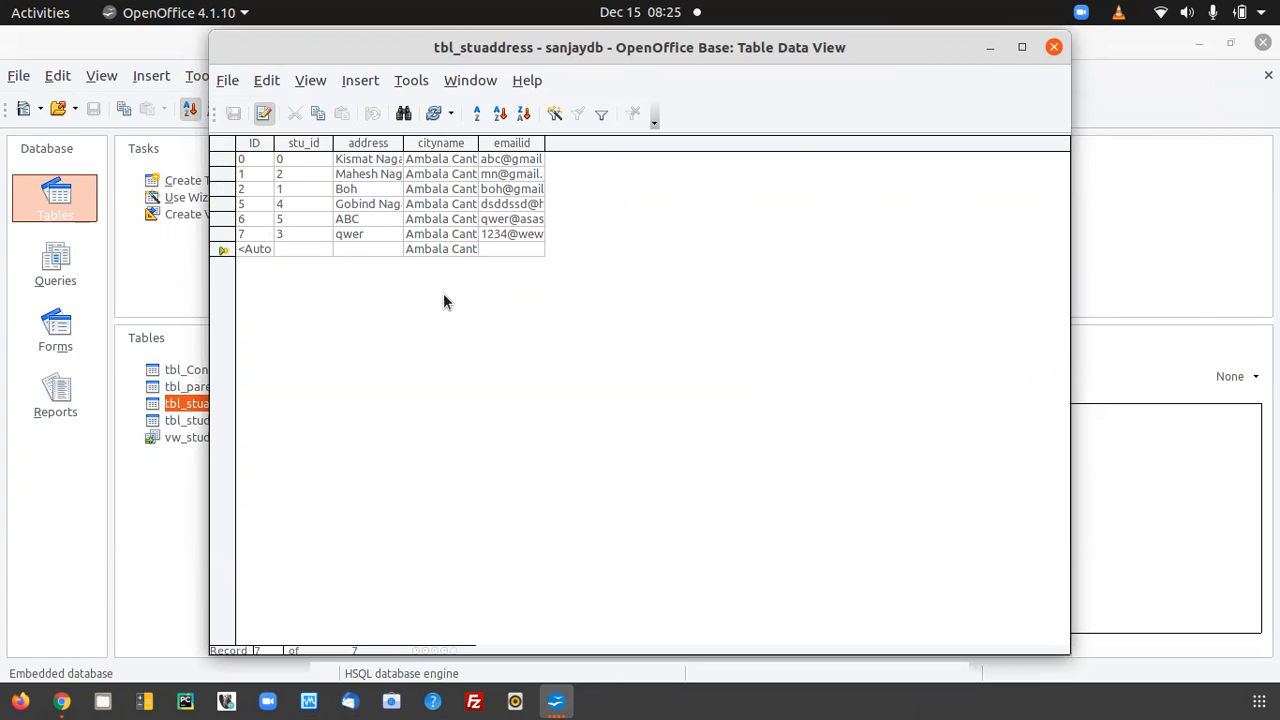
{"action": "left_click", "coordinate": [1054, 47]}
Reopen vw_studetail with refreshed data, examine the fields of its last record, and close the view.
{"action": "double_click", "coordinate": [193, 439]}
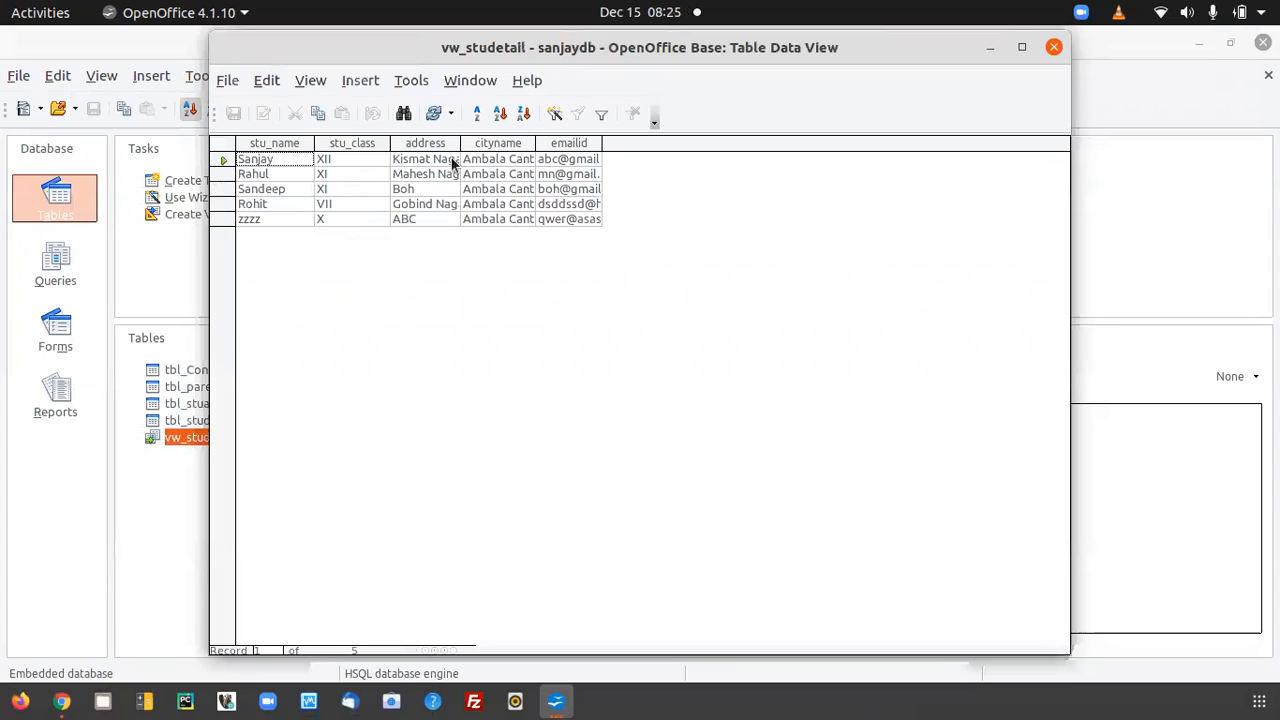
{"action": "left_click", "coordinate": [1055, 48]}
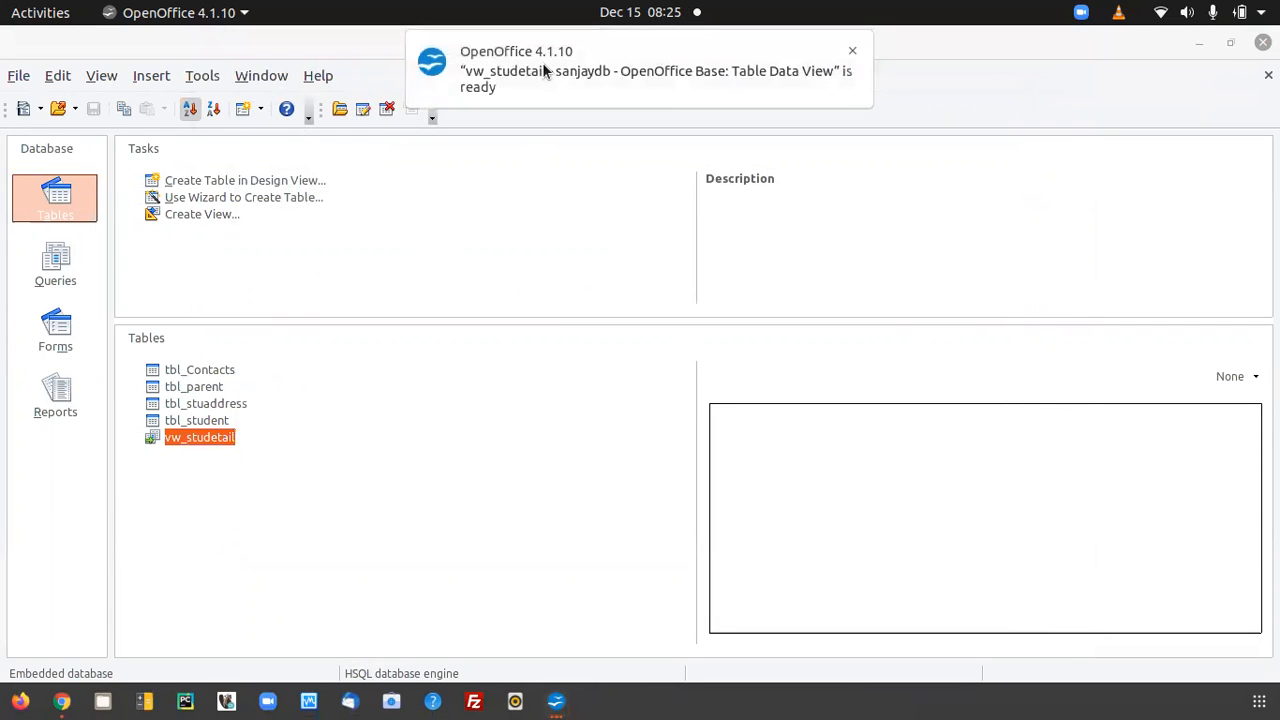
{"action": "left_click", "coordinate": [542, 62]}
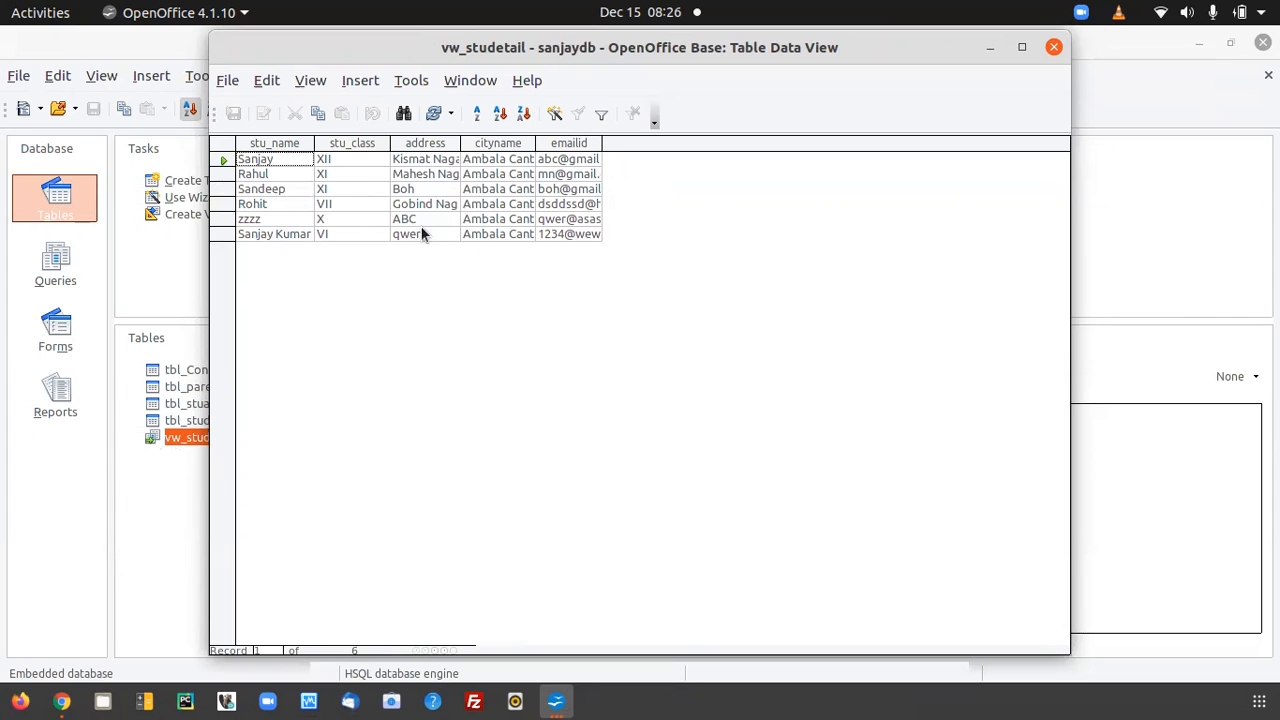
{"action": "left_click", "coordinate": [291, 233]}
{"action": "key", "text": "Tab"}
{"action": "key", "text": "Tab"}
{"action": "key", "text": "Tab"}
{"action": "key", "text": "Tab"}
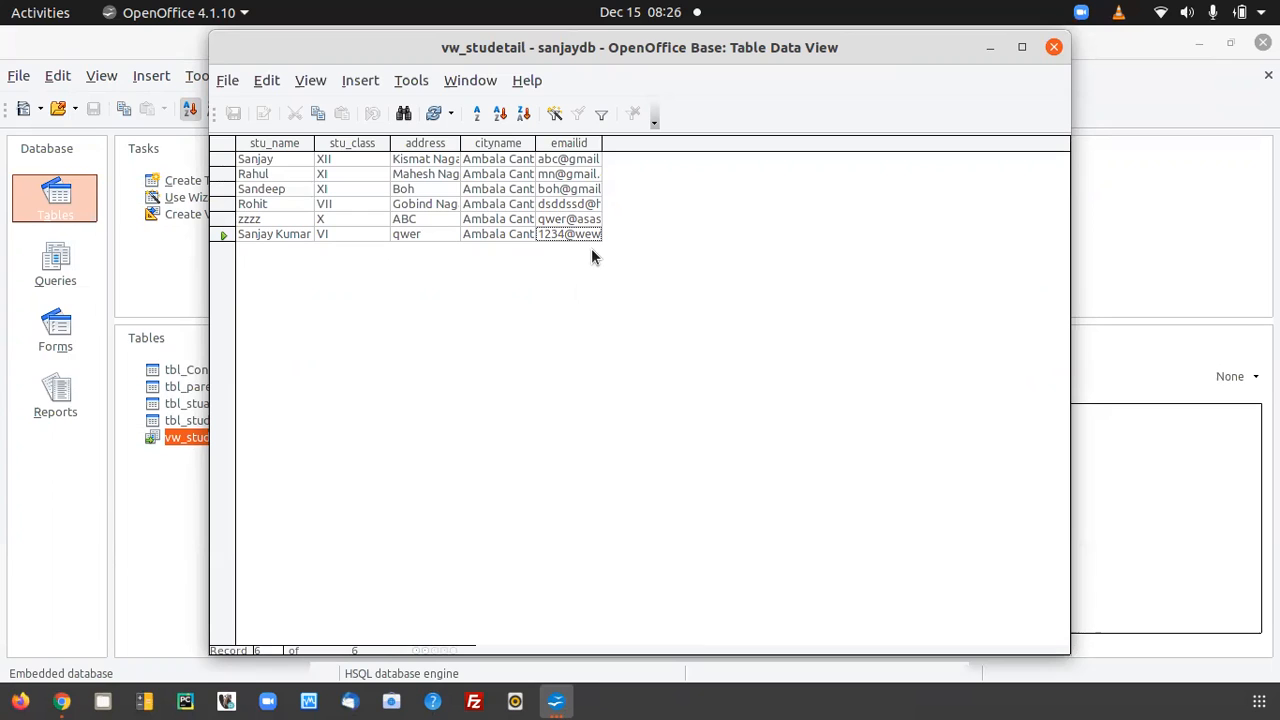
{"action": "left_click", "coordinate": [1053, 48]}
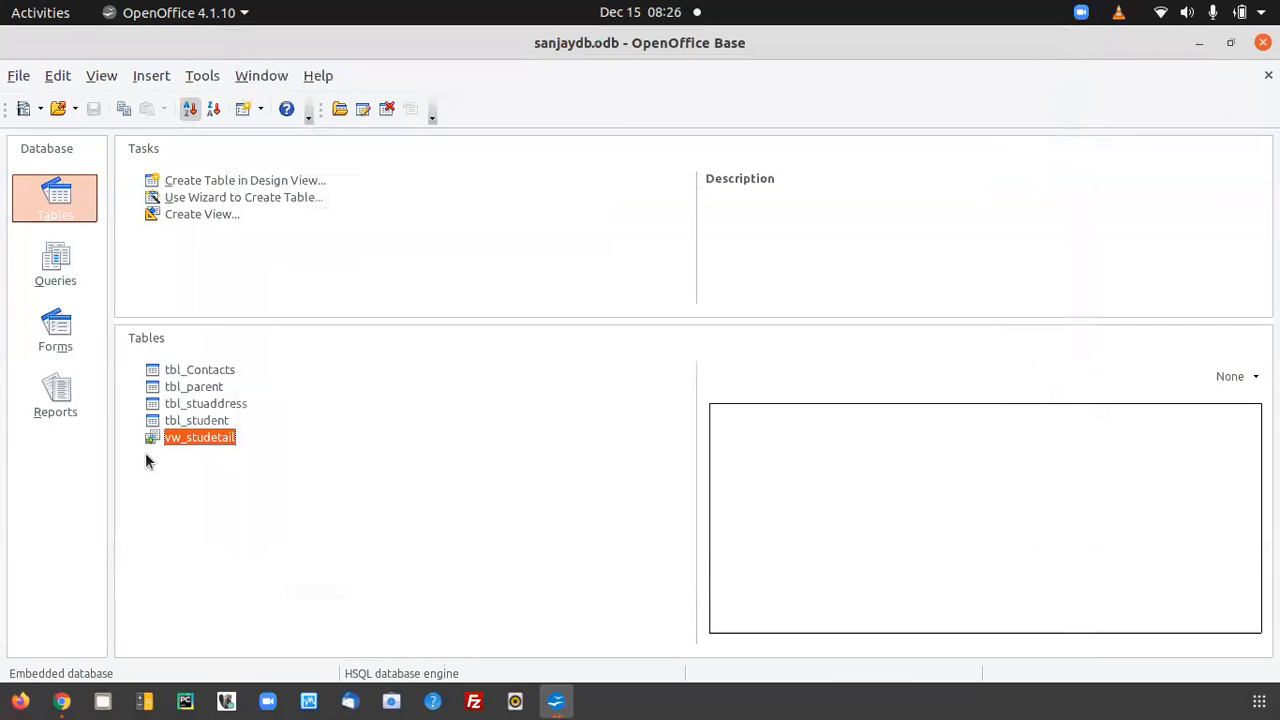
{"action": "left_click", "coordinate": [181, 418]}
{"action": "left_click", "coordinate": [208, 437]}
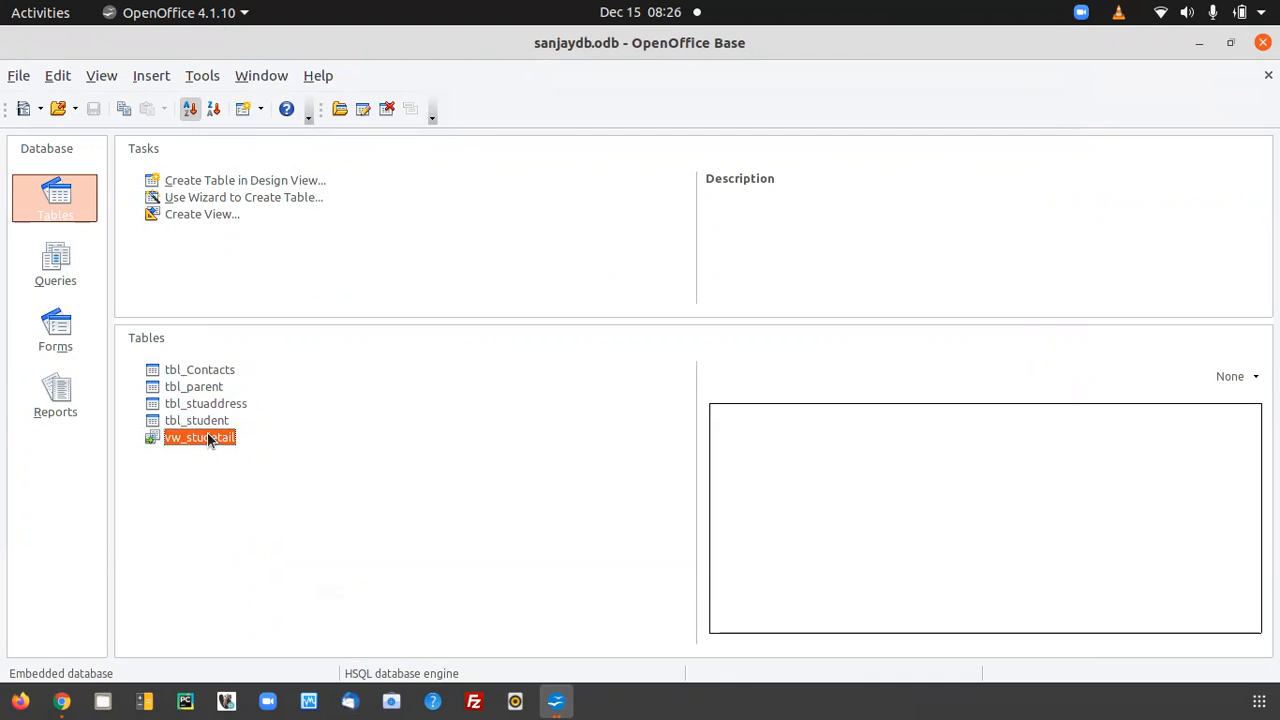